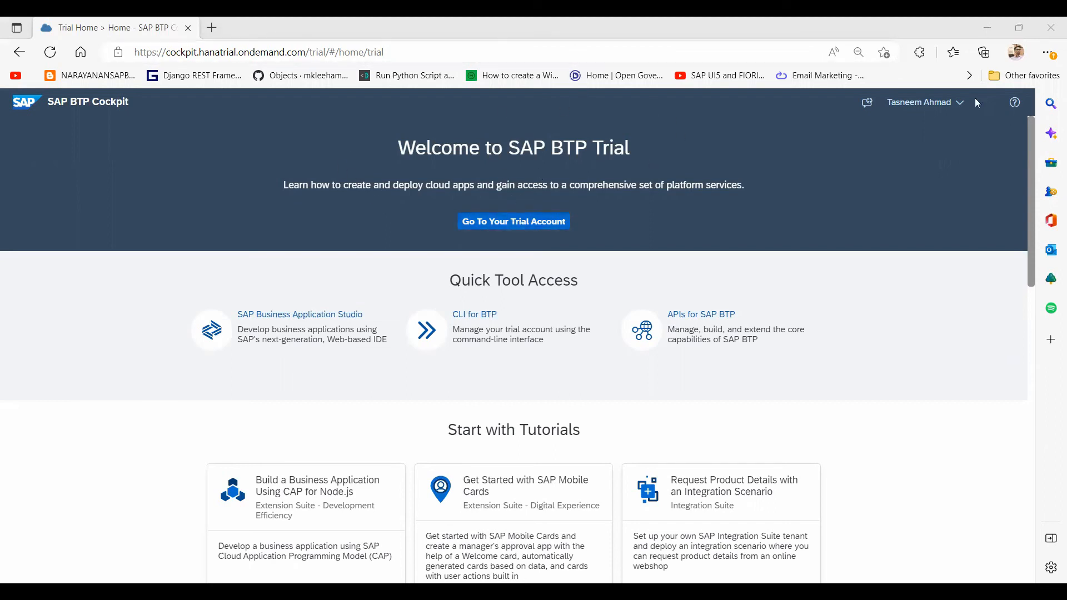
Step: Enter the trial global account and bring up the Create options in the Account Explorer
left_click(504, 230)
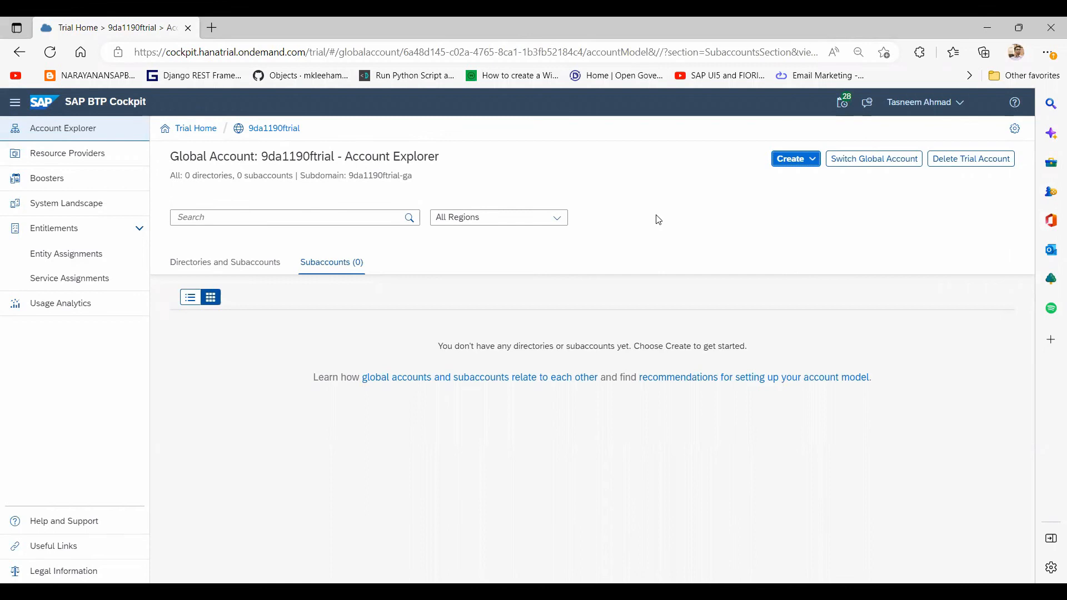
left_click(809, 167)
Step: Start a new subaccount with display name SAPUI5ApplicationDevelopment
left_click(800, 186)
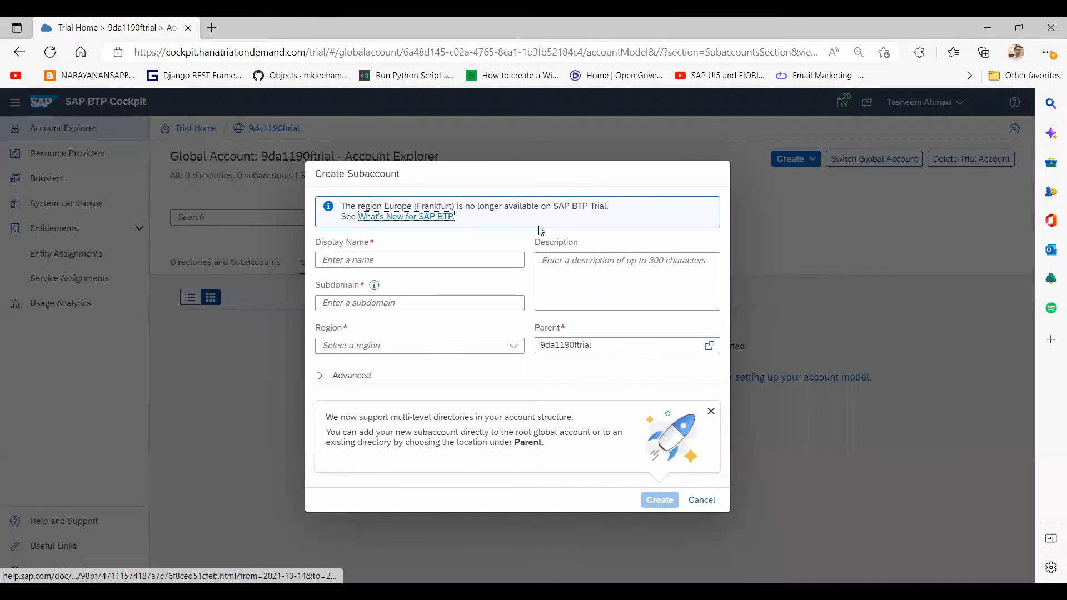
left_click(447, 265)
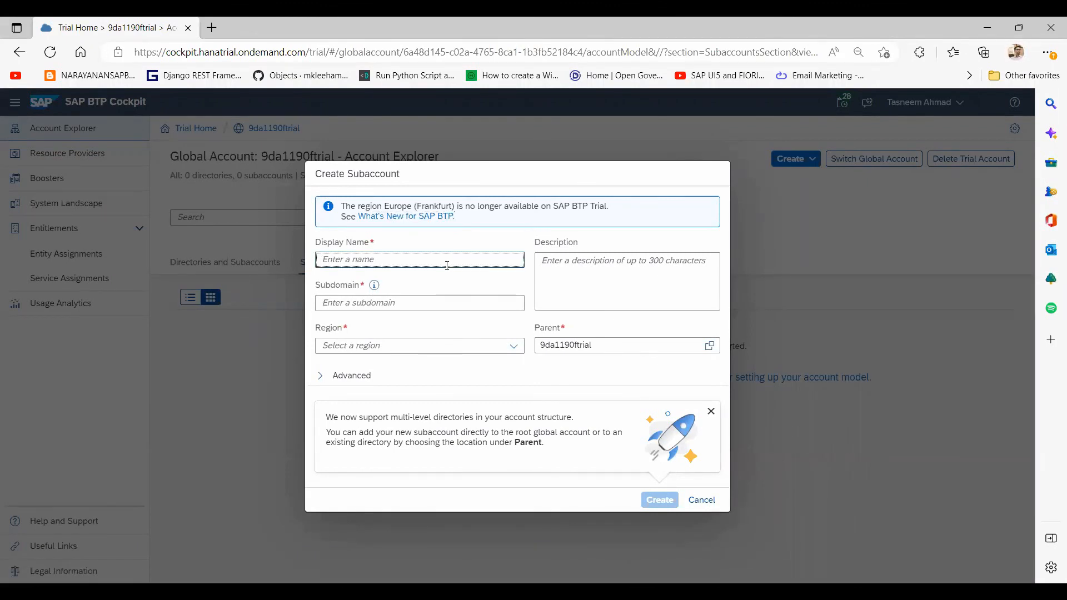
type("SAP")
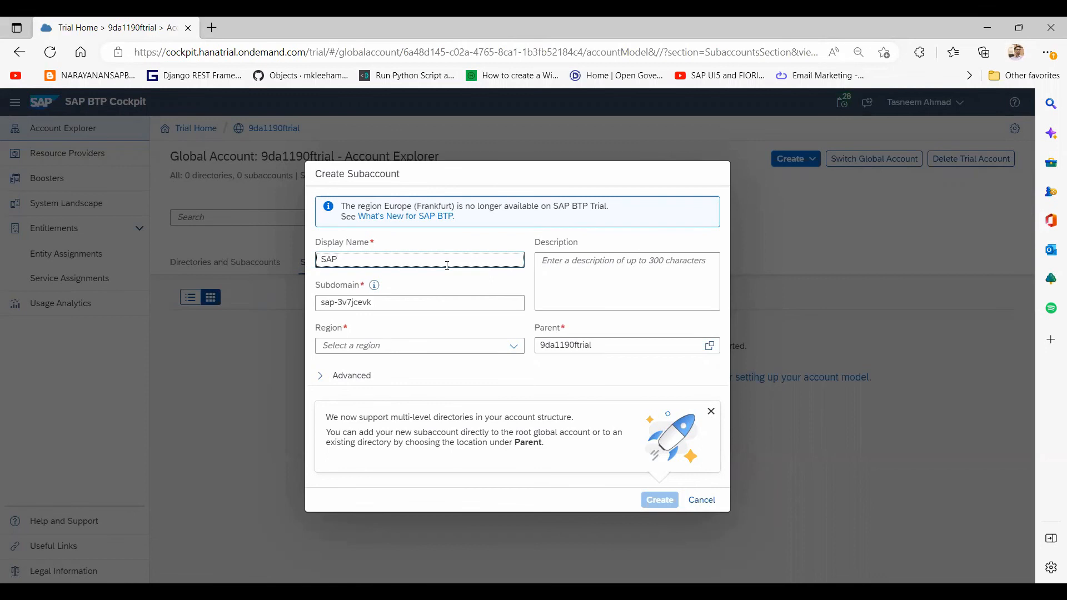
type("UI5ApplicationDevelopmem")
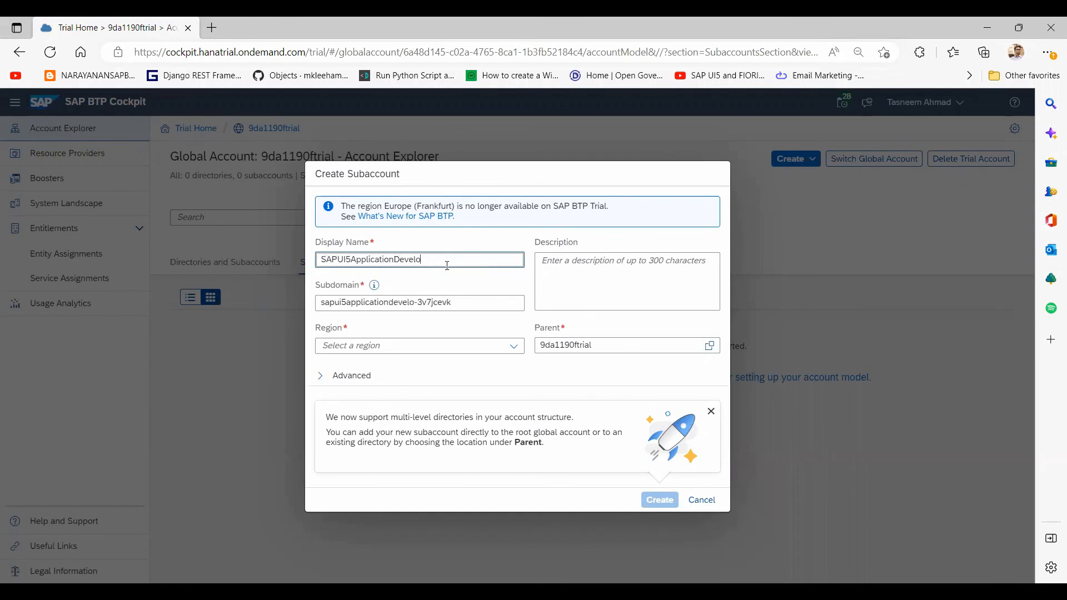
key("BackSpace")
type("nt")
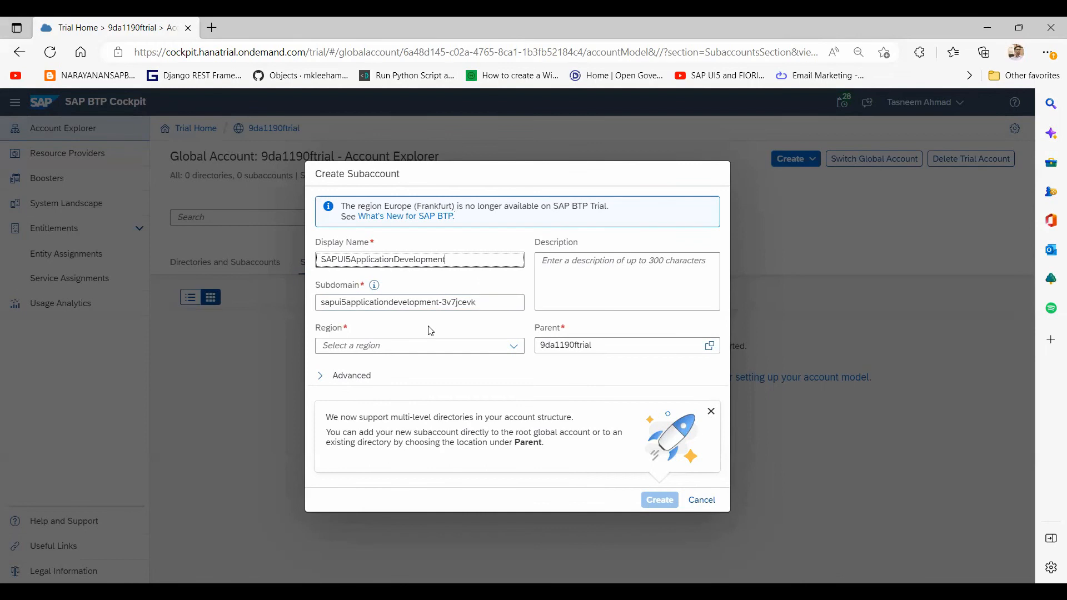
Step: Set the subaccount region to US East (VA) and create it
left_click(516, 351)
left_click(518, 358)
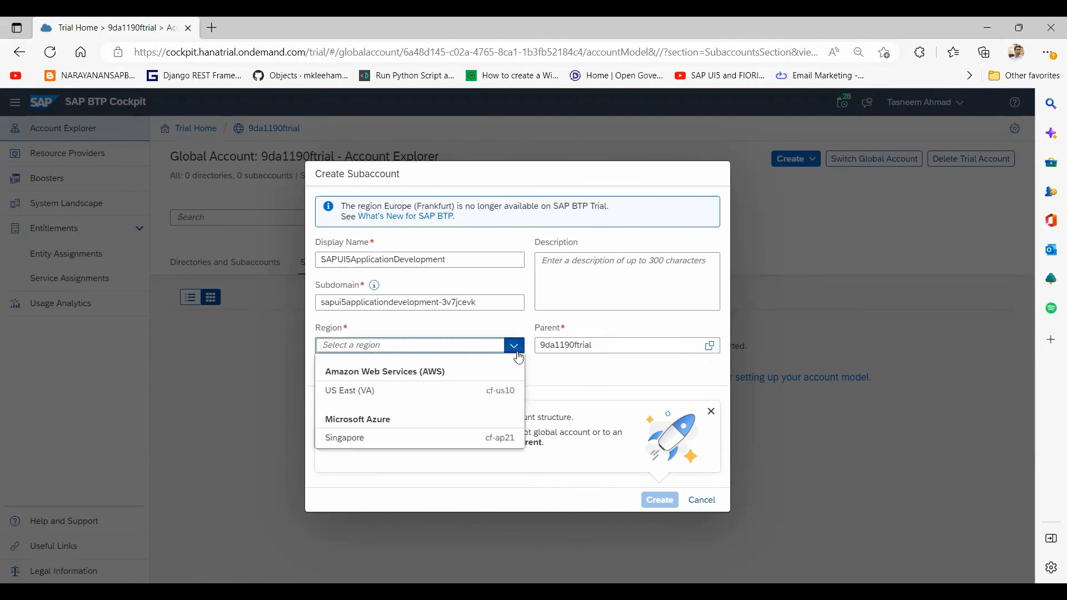
left_click(361, 395)
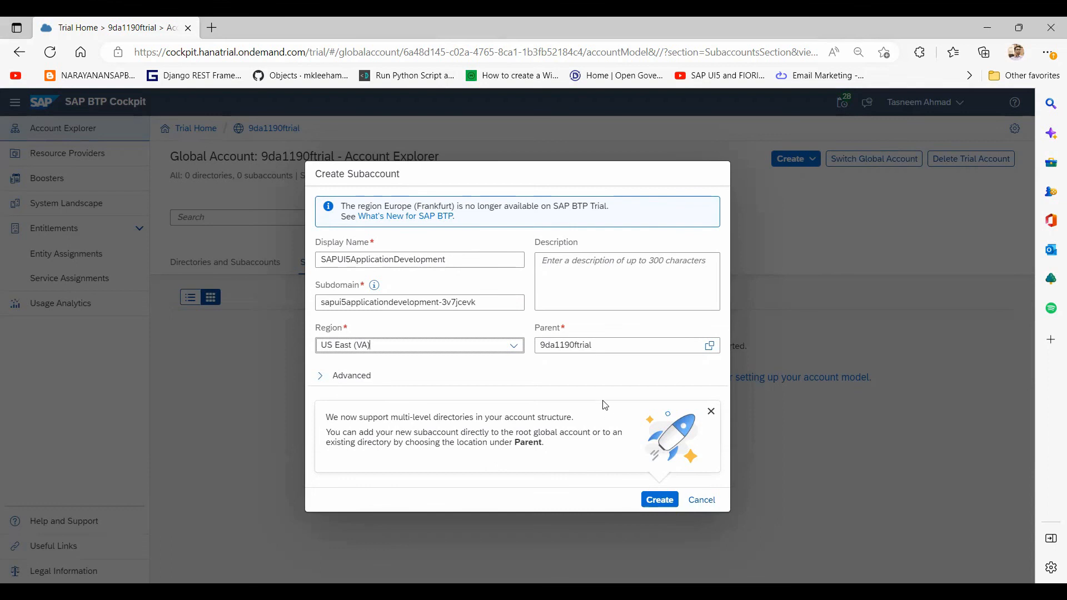
left_click(628, 273)
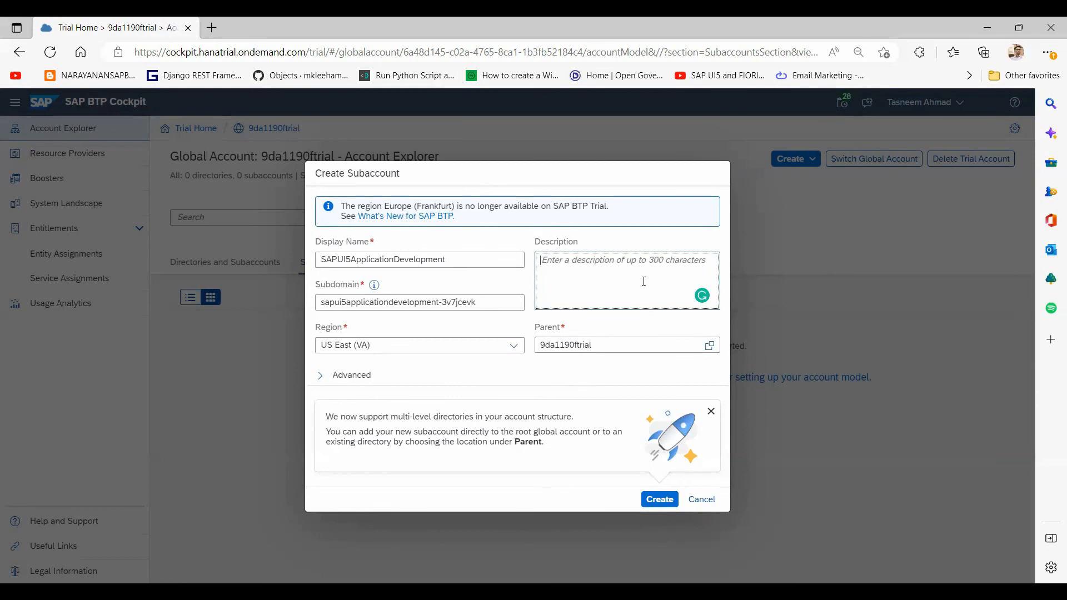
left_click(655, 500)
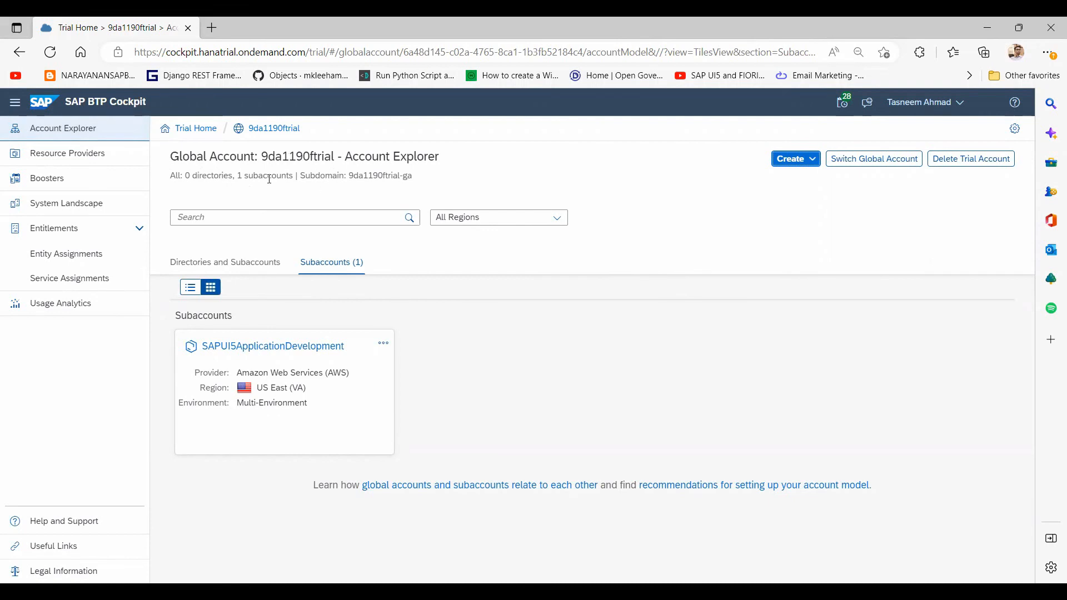
Step: Review the New Provider form with AWS on Resource Providers, cancel it, and go to Boosters
left_click(89, 160)
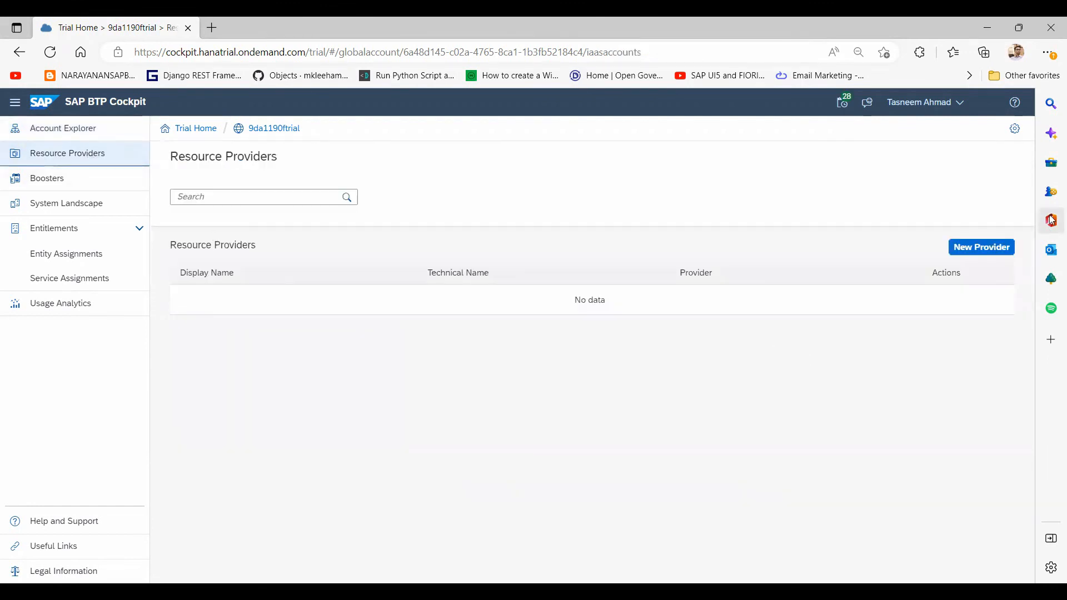
left_click(984, 253)
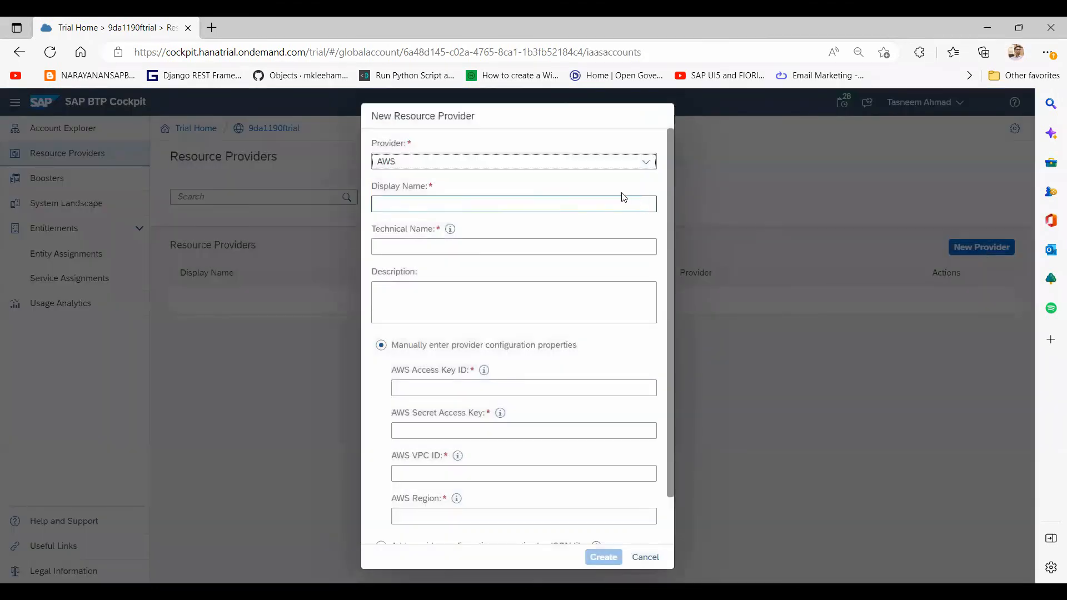
left_click(645, 162)
left_click(645, 166)
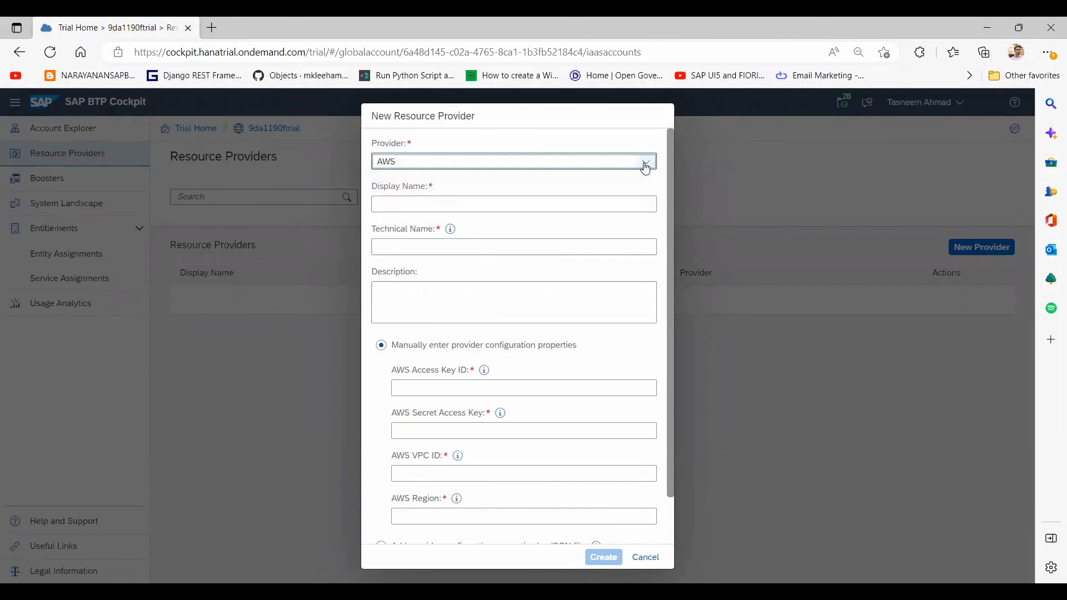
scroll(669, 525, "down", 1)
left_click(646, 558)
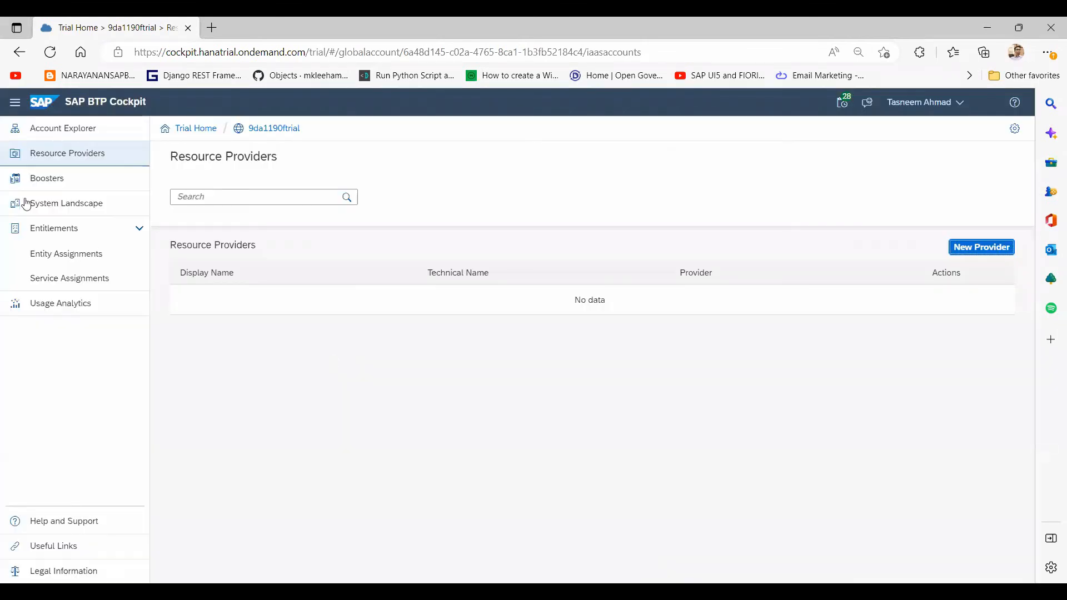
left_click(47, 186)
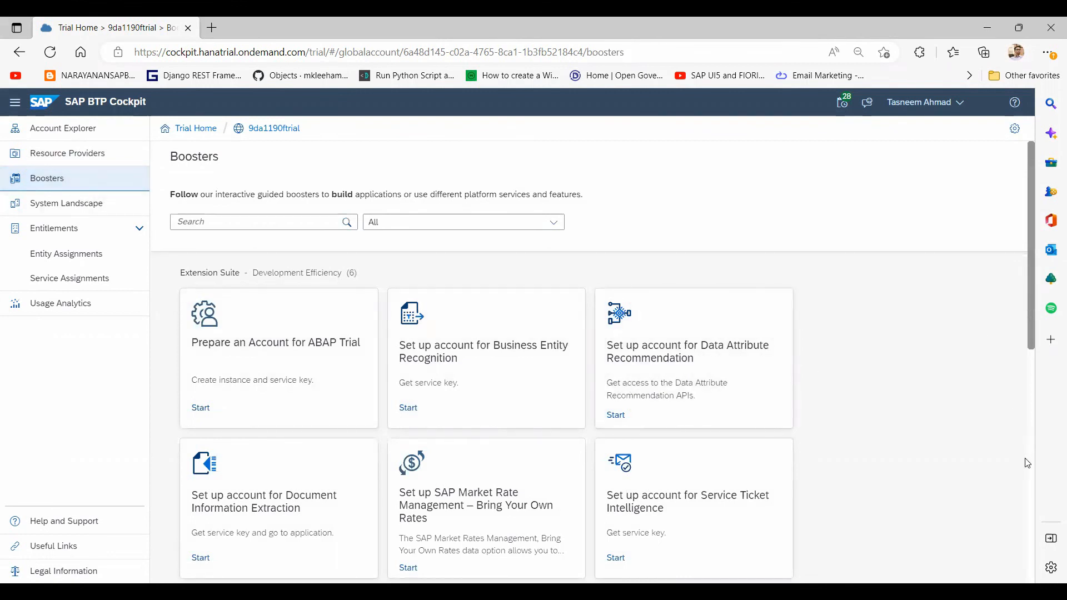
Step: Scroll through the booster catalogue, then go to the System Landscape page
scroll(1029, 470, "down", 4)
scroll(1029, 471, "down", 3)
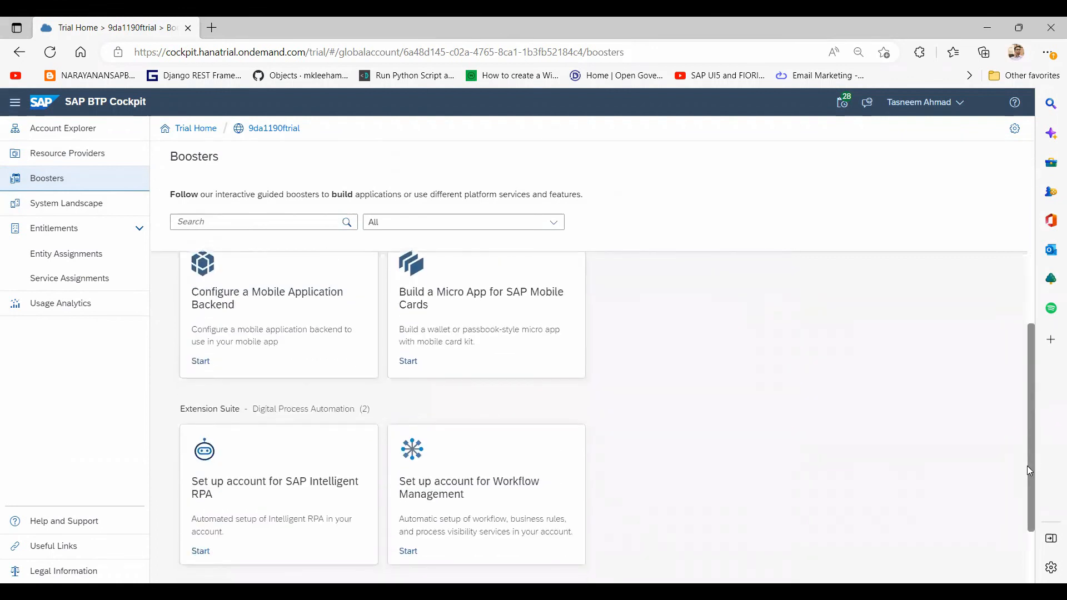
left_click(198, 362)
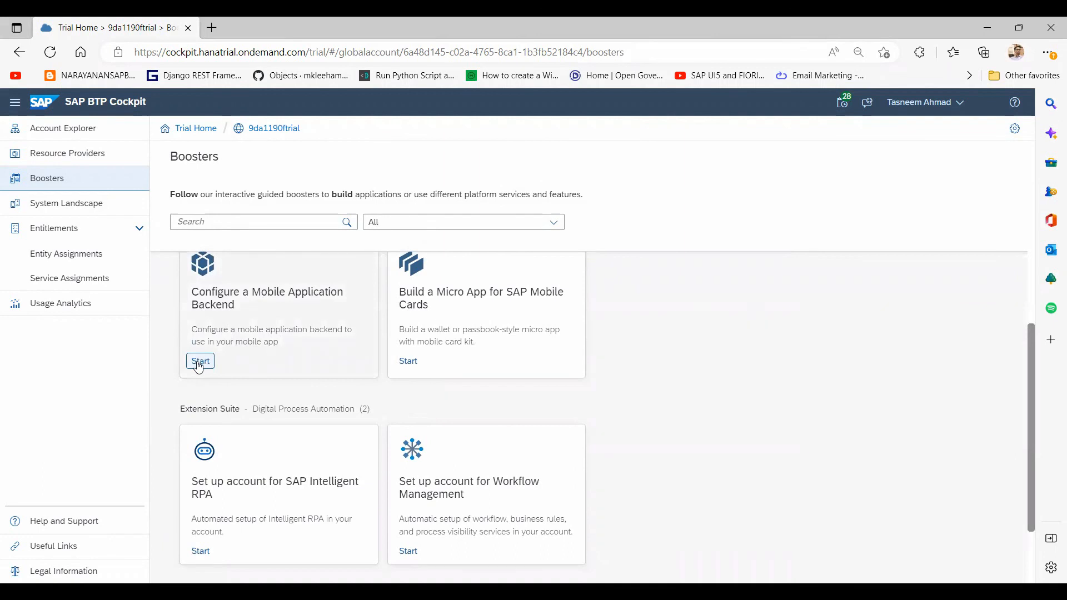
left_click(39, 214)
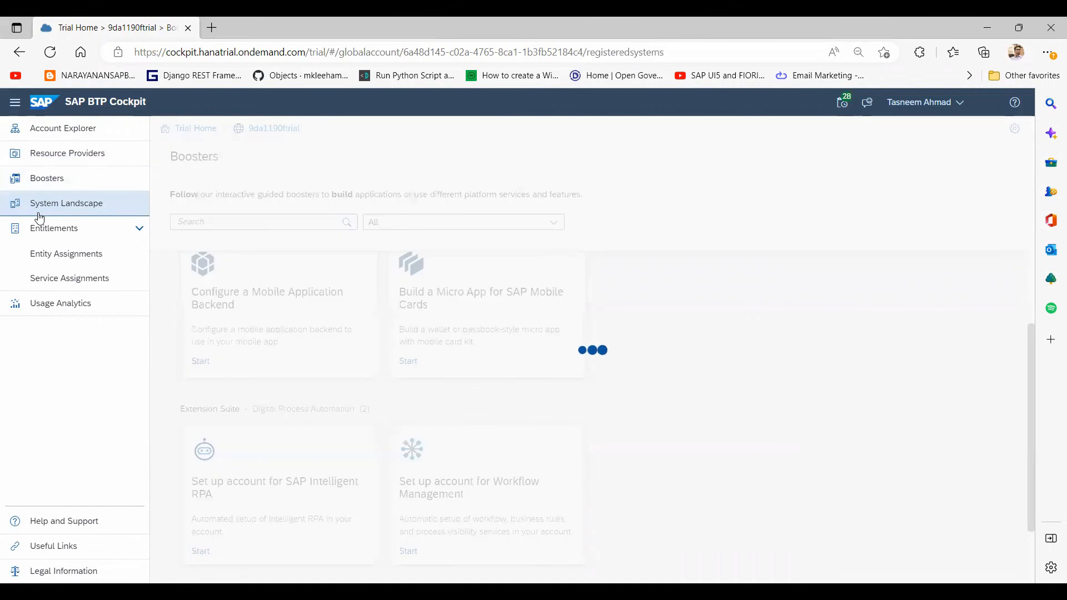
Step: Expand Entitlements and show Service Assignments with the 63 available services and plans
left_click(123, 231)
left_click(124, 232)
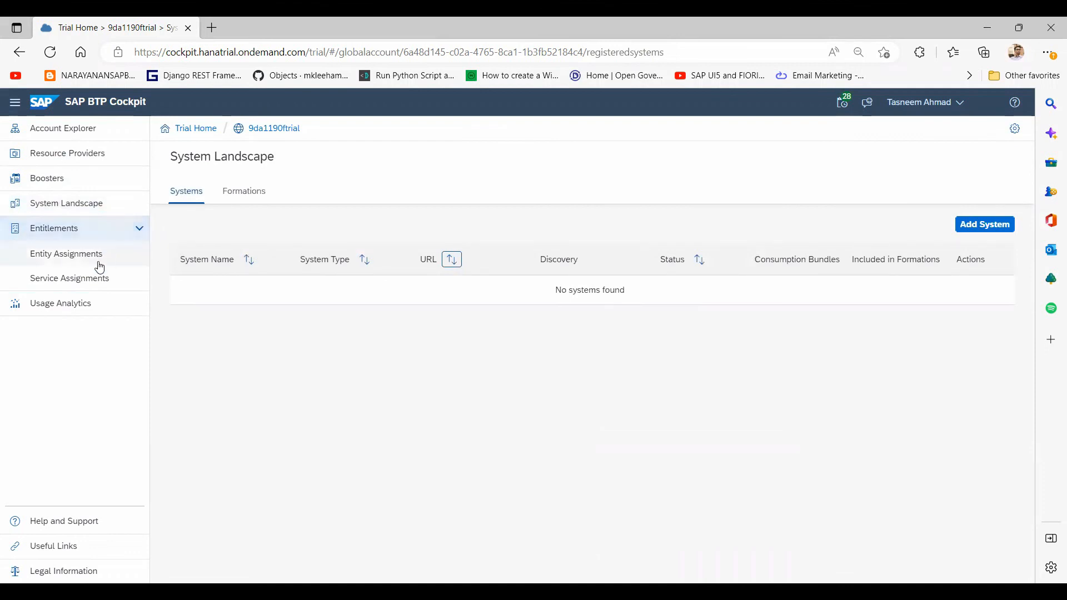
left_click(92, 283)
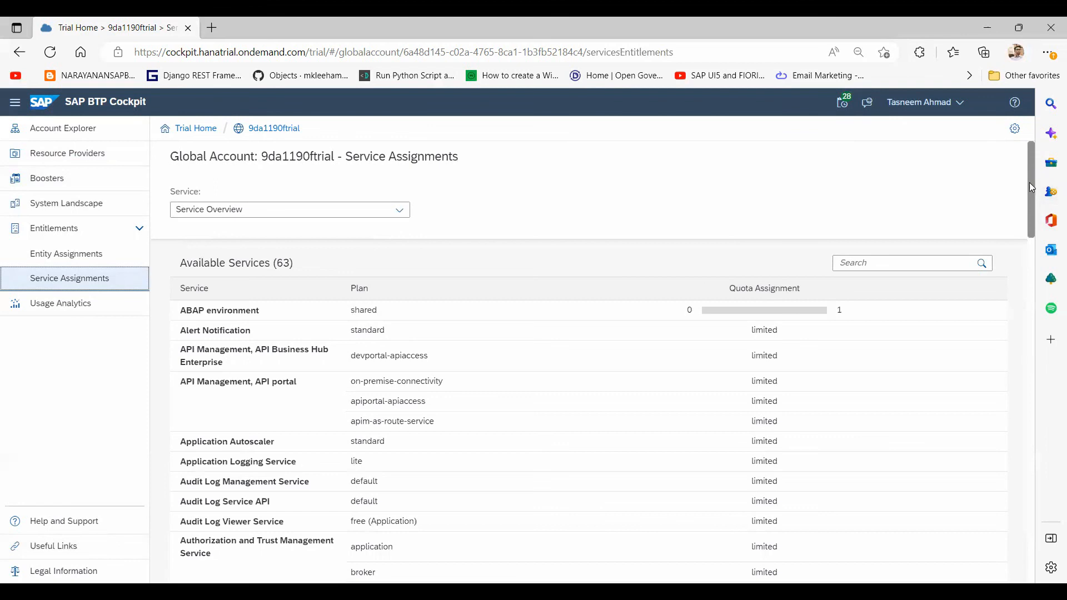
Step: Scroll the services and quotas table, then switch to Entity Assignments under Entitlements
left_click_drag(1034, 187, 1032, 226)
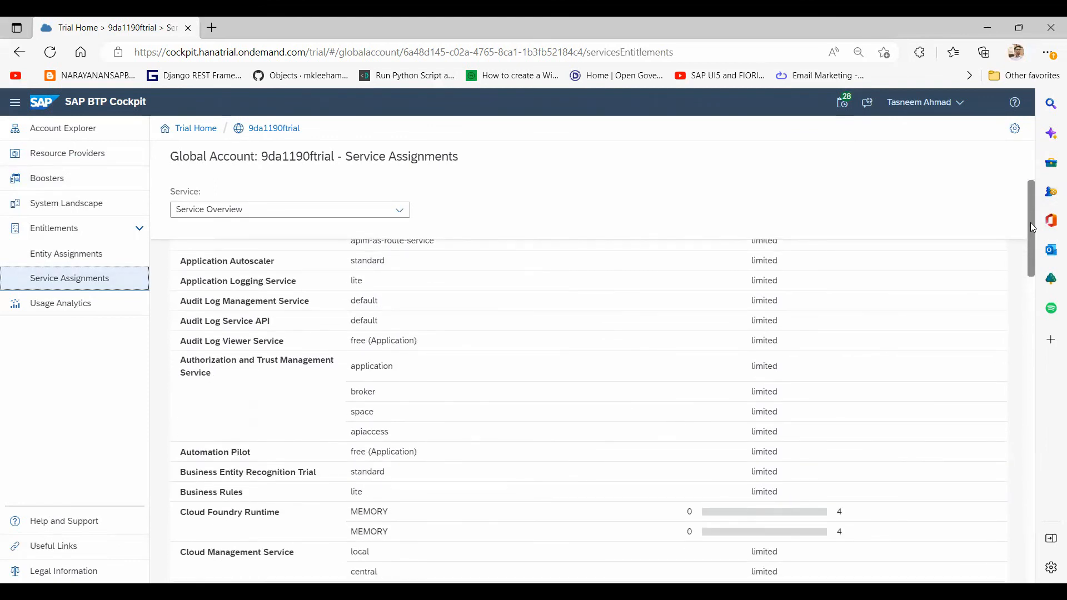
left_click_drag(1030, 222, 1016, 543)
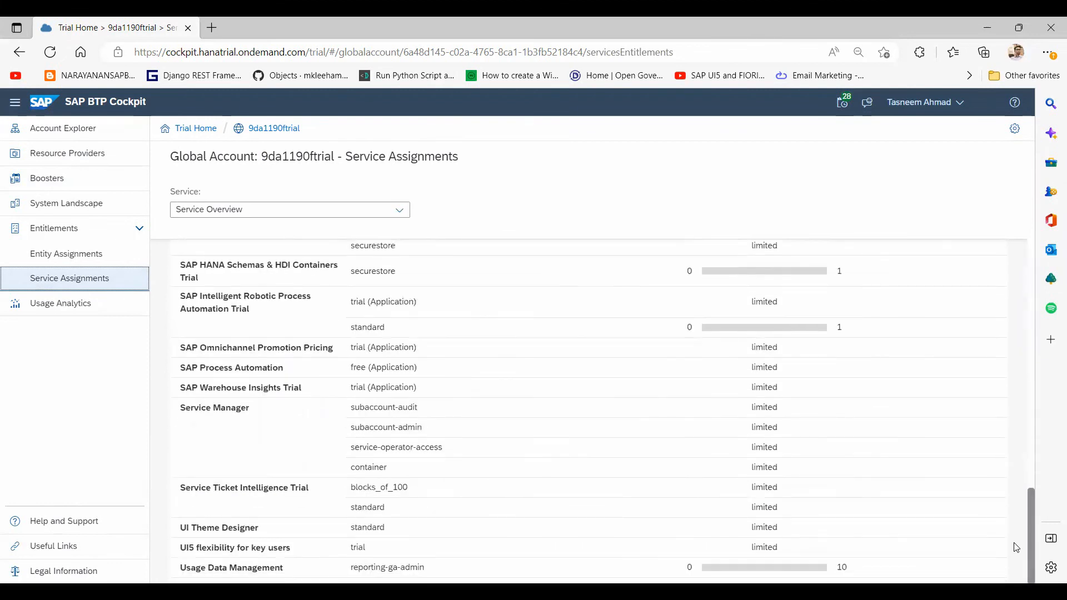
left_click(59, 259)
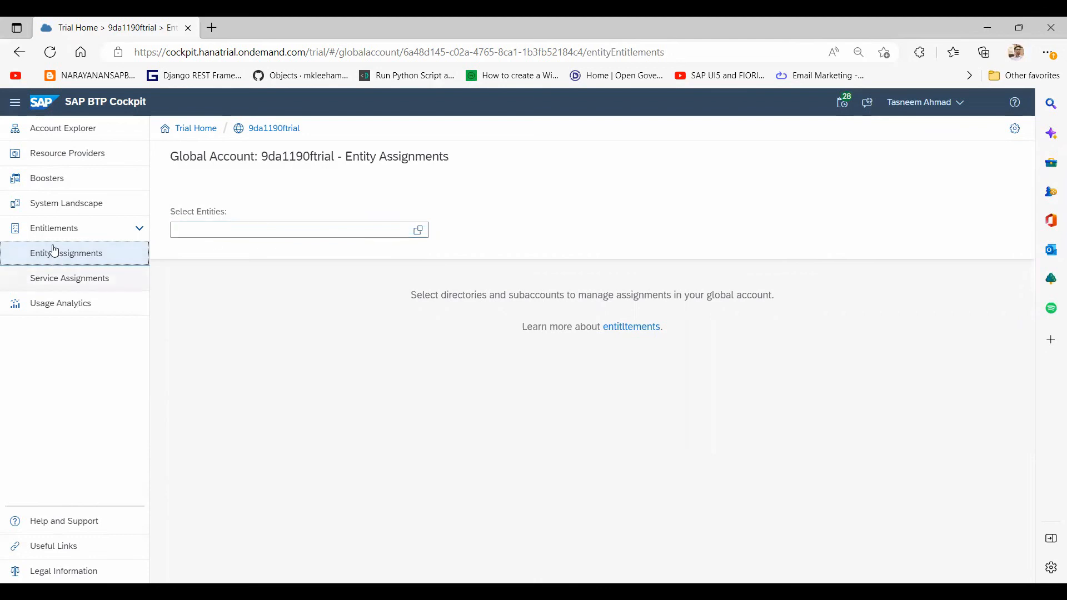
Step: Go back to Account Explorer and enter the SAPUI5ApplicationDevelopment subaccount
left_click(76, 142)
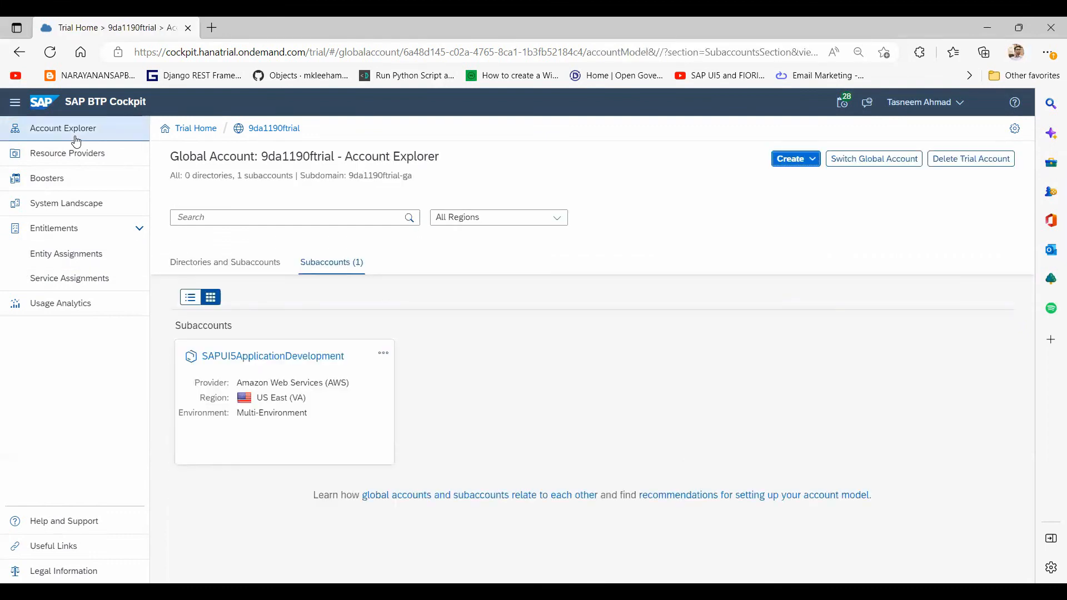
left_click(313, 363)
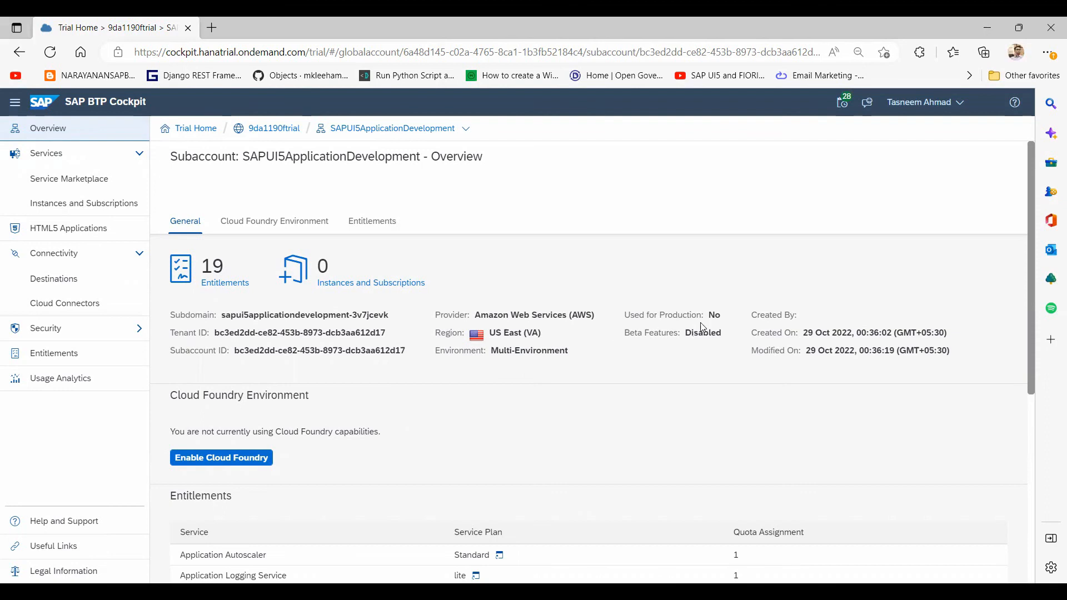
left_click_drag(725, 321, 625, 321)
left_click_drag(732, 336, 618, 338)
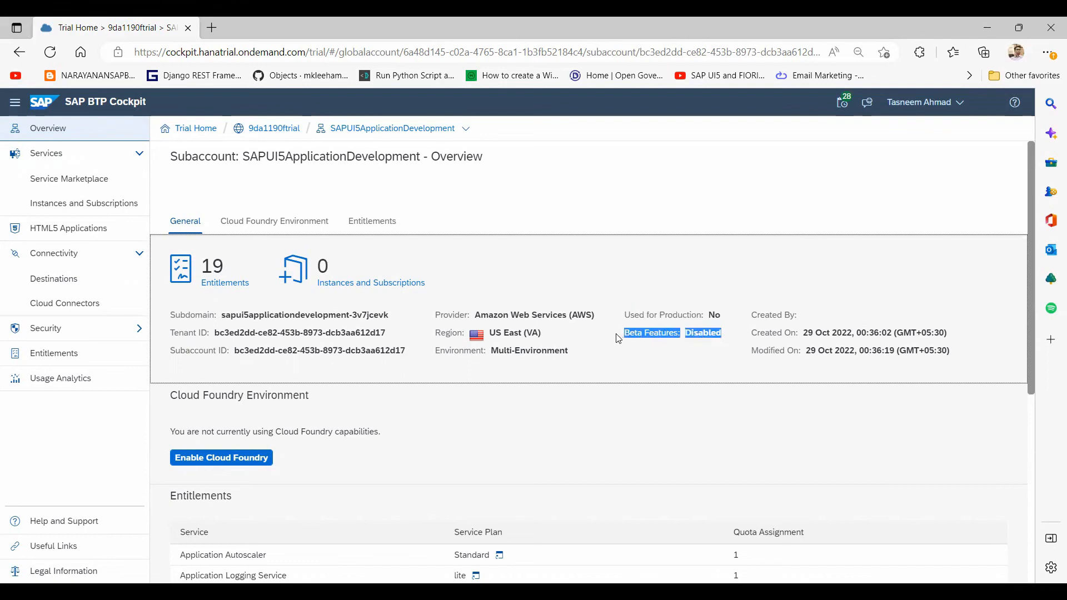
left_click(492, 426)
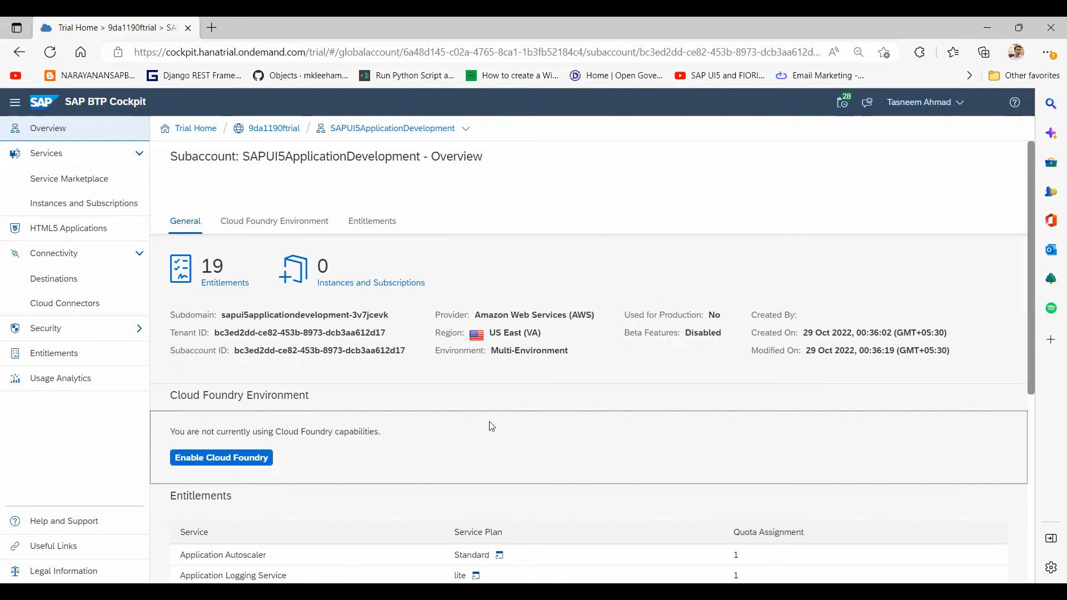
Step: Enable Cloud Foundry on the standard plan, keeping the default instance and org names
left_click(215, 458)
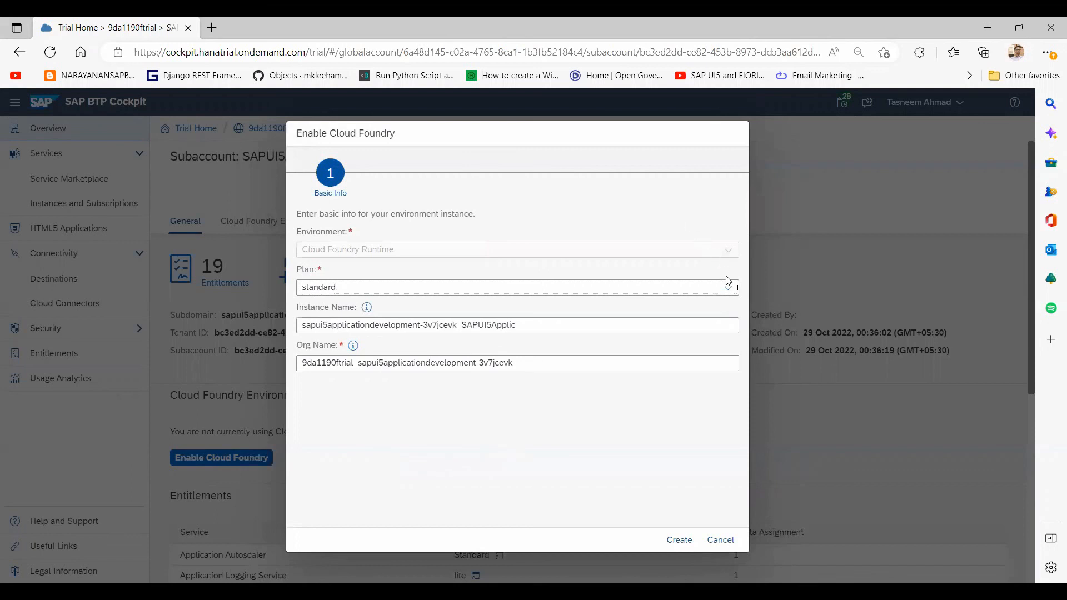
left_click(729, 297)
left_click(729, 294)
left_click(729, 293)
left_click(680, 540)
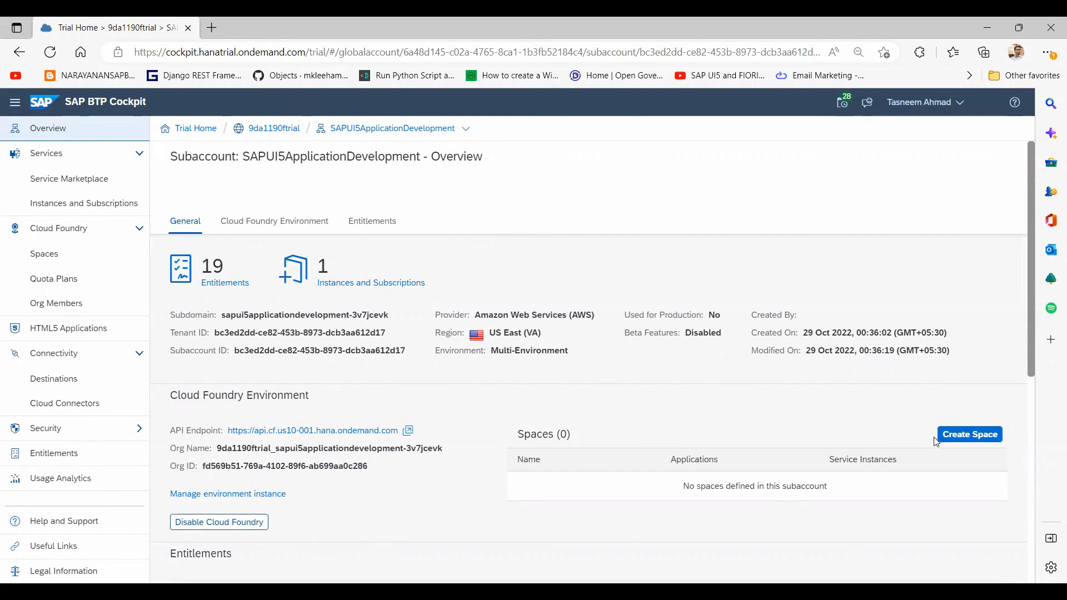
Step: Bring up the Create Space dialog in the new Cloud Foundry org's Spaces section
left_click(970, 435)
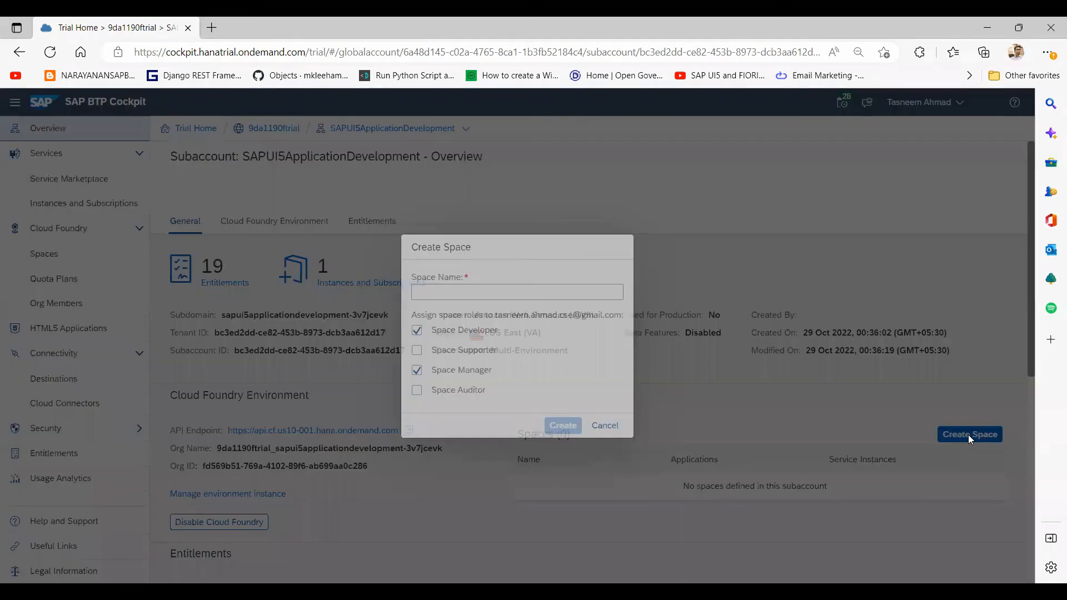
Step: Create space 'UI5 Application Deployment' with Developer, Manager, Auditor and Supporter roles
left_click(529, 291)
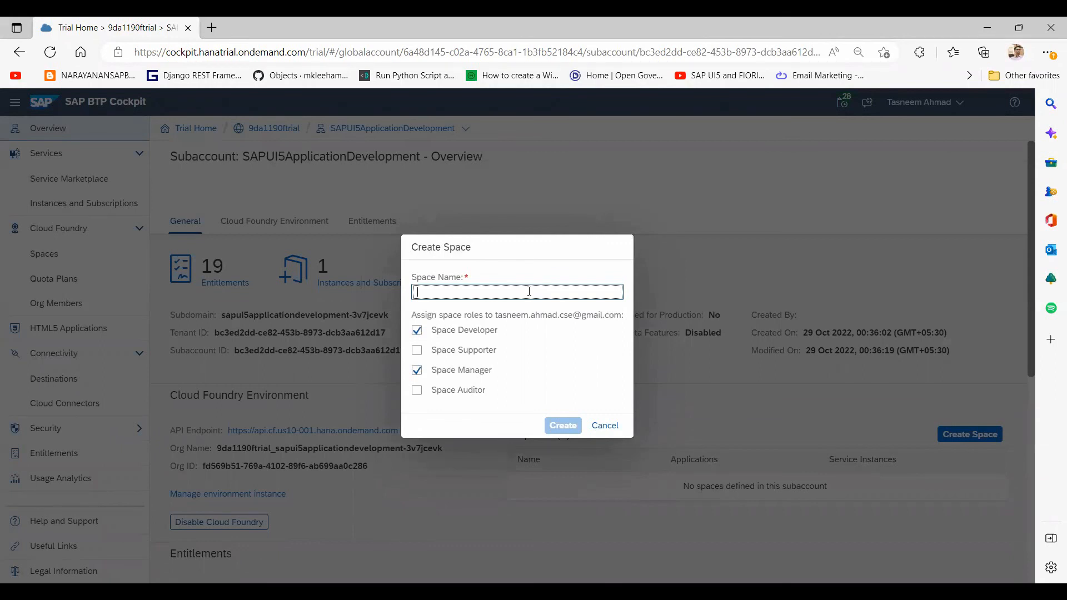
type("UI5 Application ")
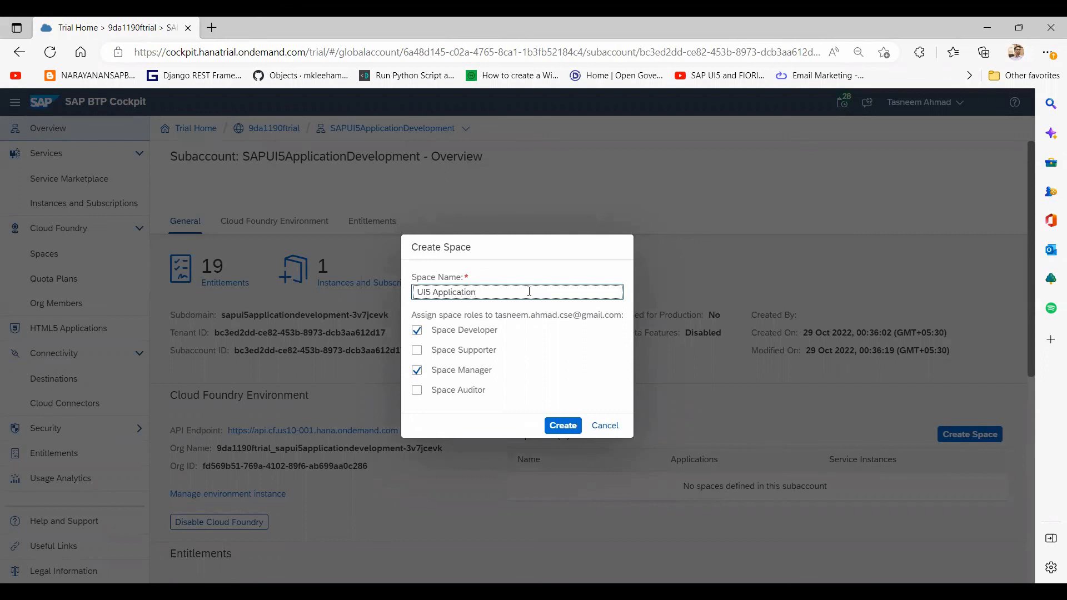
type("Deployment")
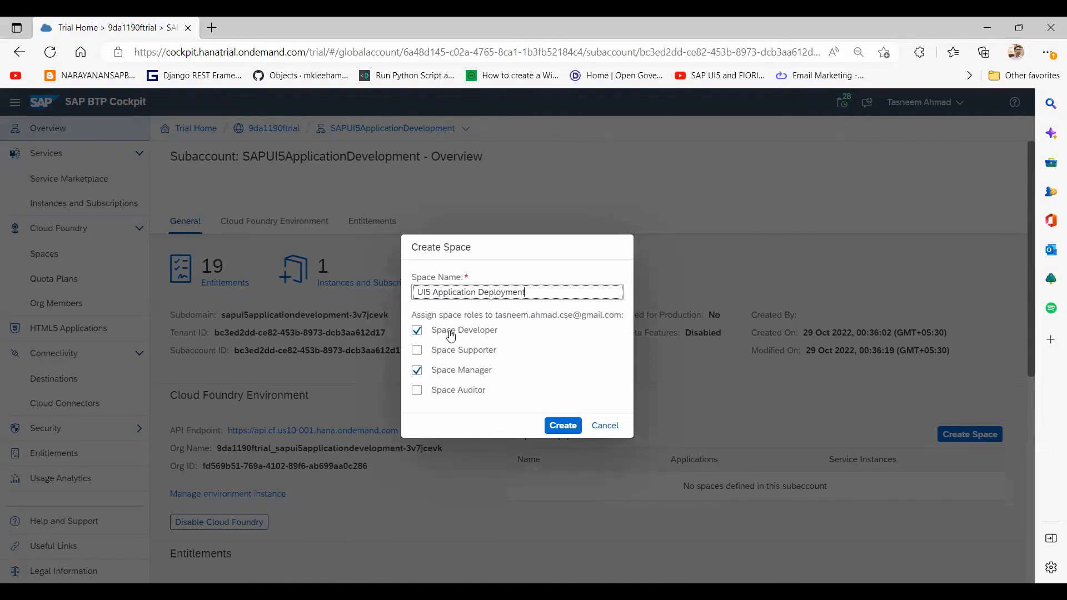
left_click(418, 393)
left_click(417, 350)
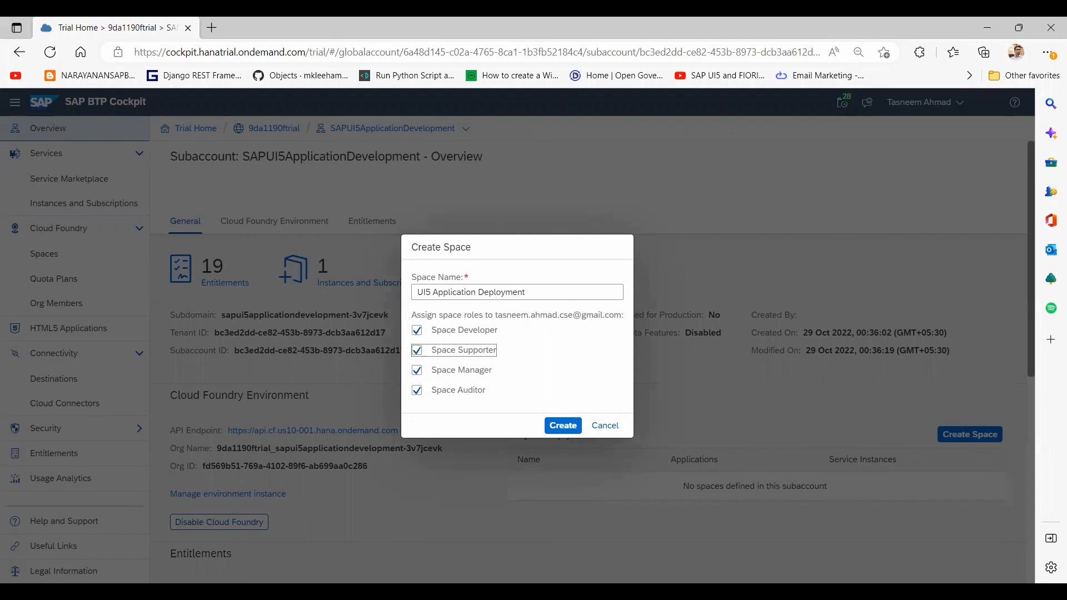
left_click(558, 425)
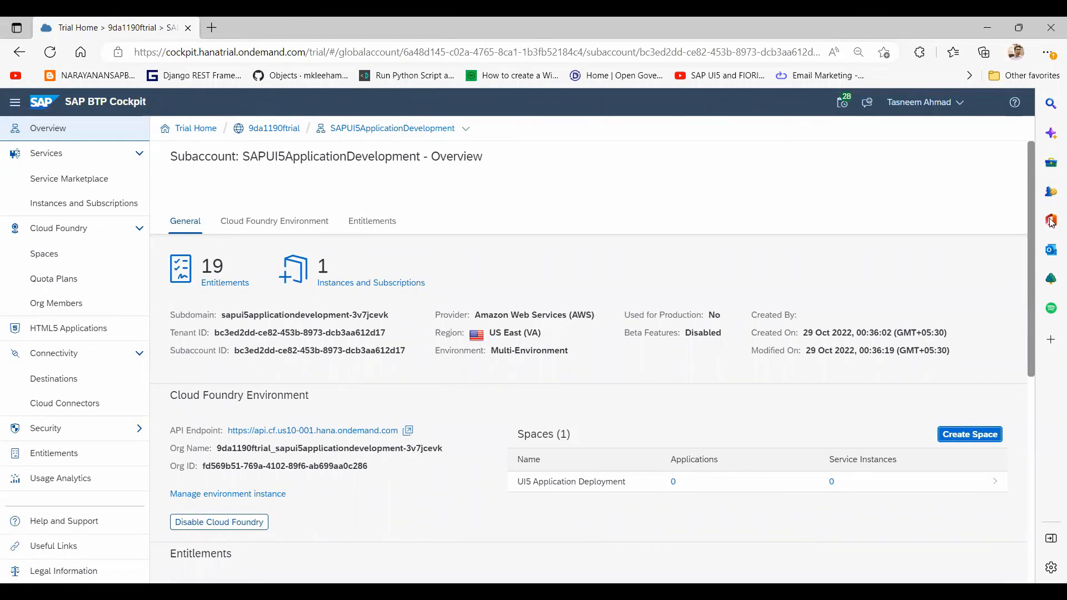
left_click_drag(1031, 250, 999, 290)
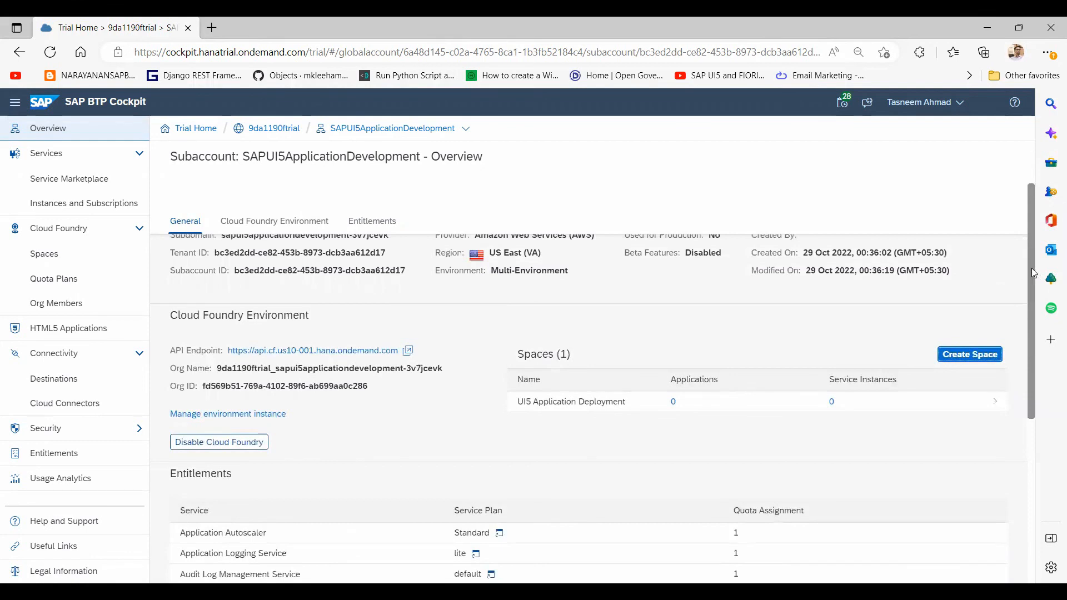
left_click_drag(1030, 268, 1029, 367)
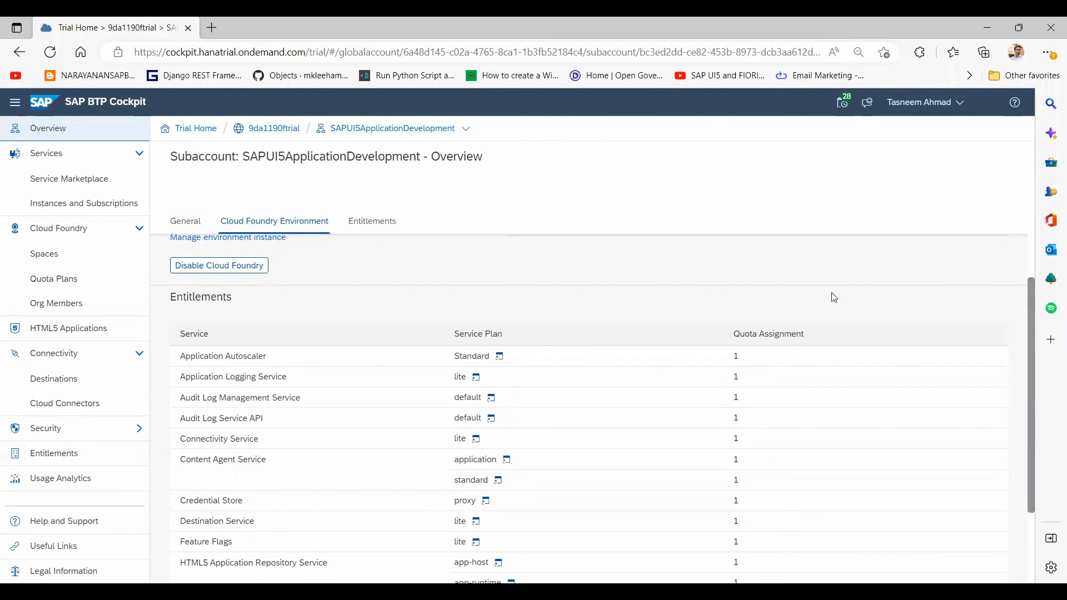
left_click(370, 223)
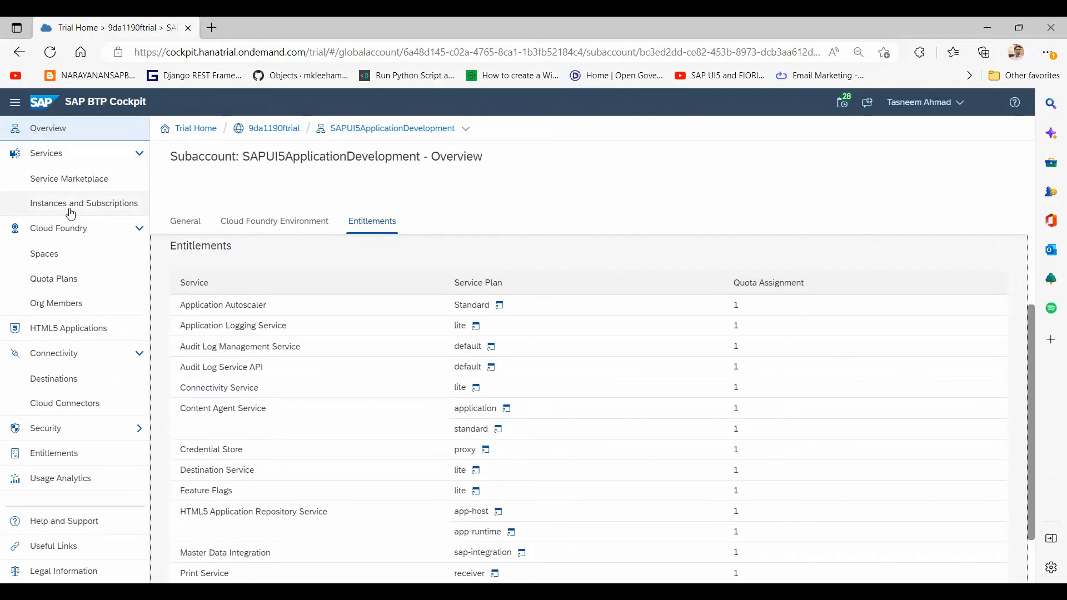
Step: Browse the Service Marketplace, try a 'Business' search, then clear it to list all 15 services
left_click(80, 183)
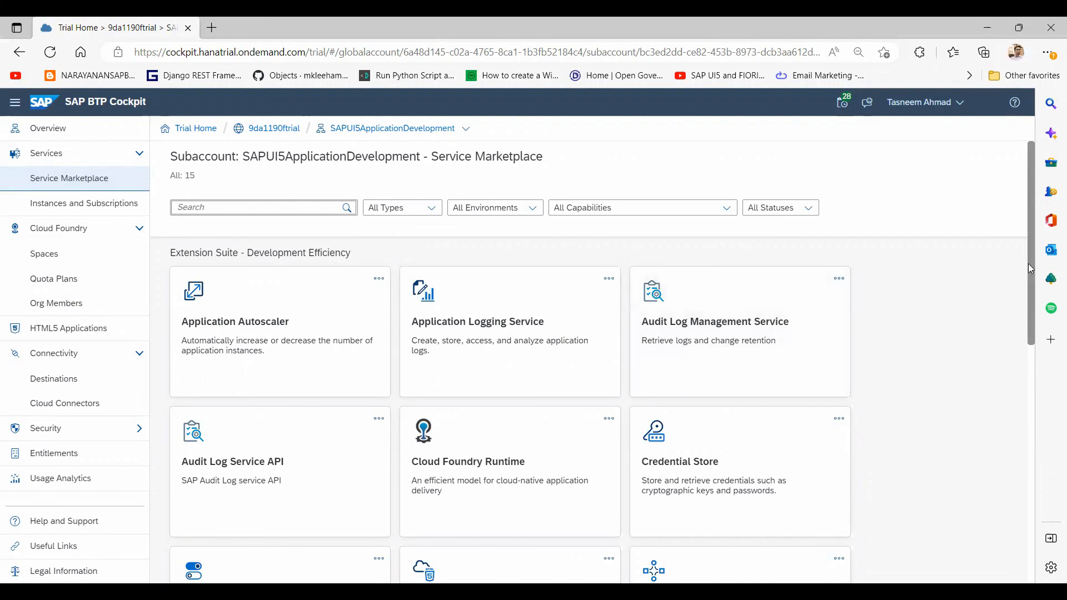
scroll(1026, 317, "down", 1)
left_click_drag(1026, 318, 1015, 267)
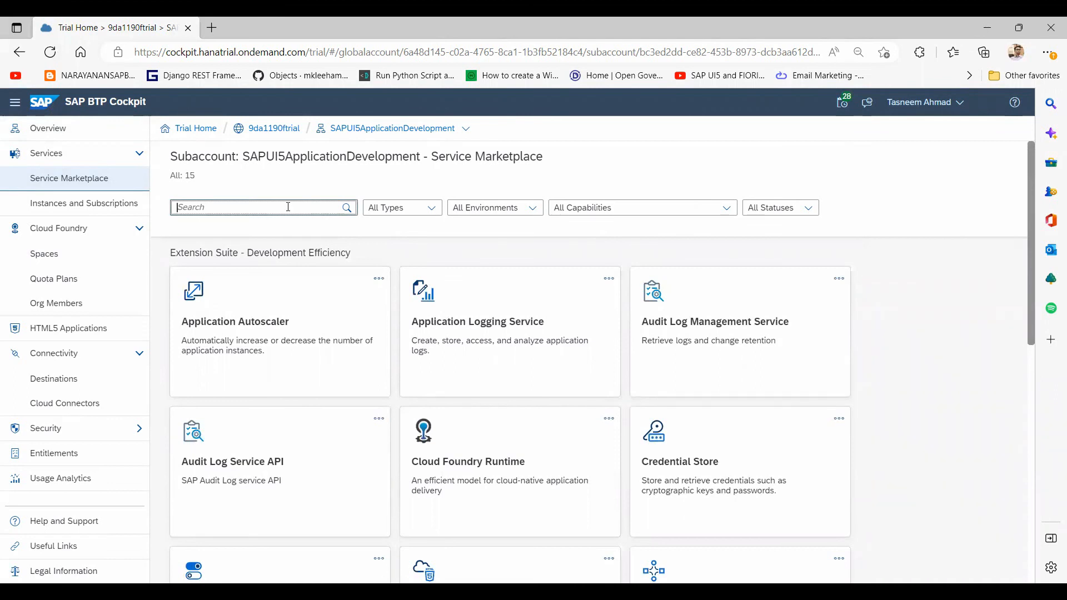
type("Business")
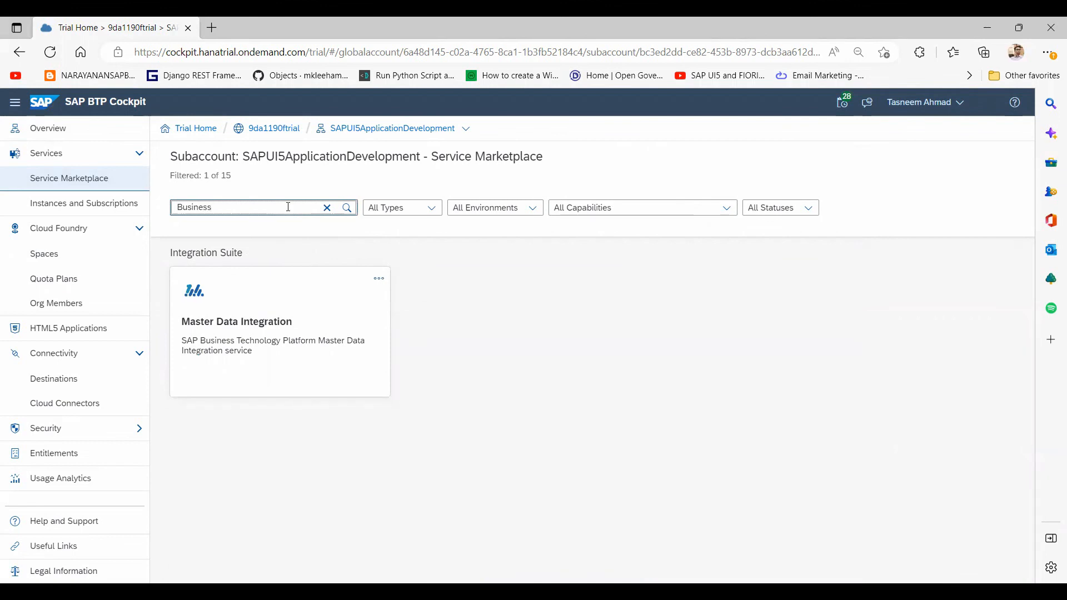
left_click(331, 212)
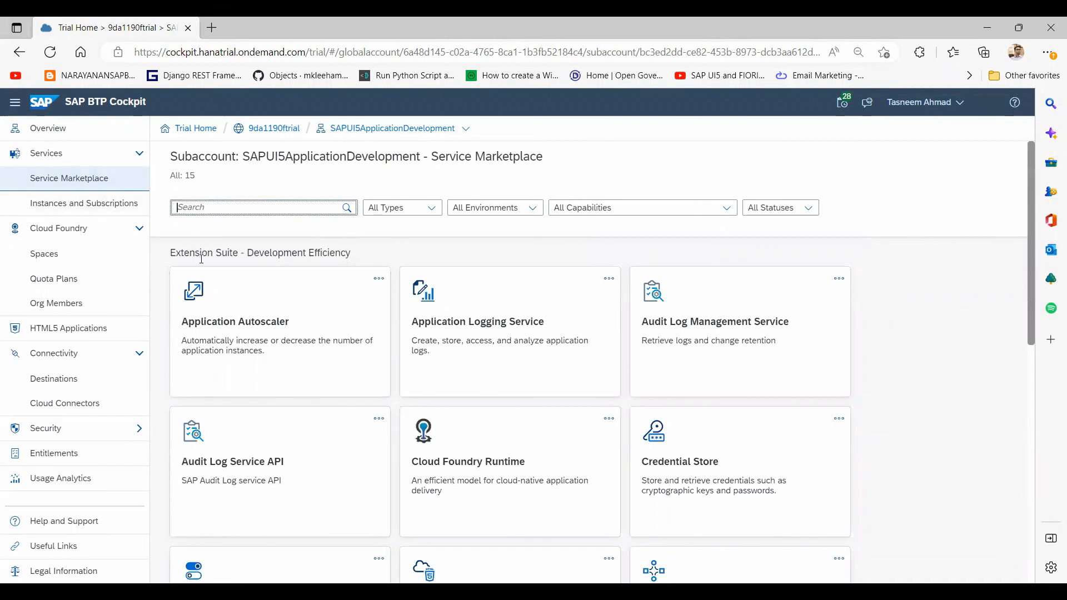
Step: Open the subaccount's Entitlements page and switch it to Configure Entitlements mode
left_click(58, 455)
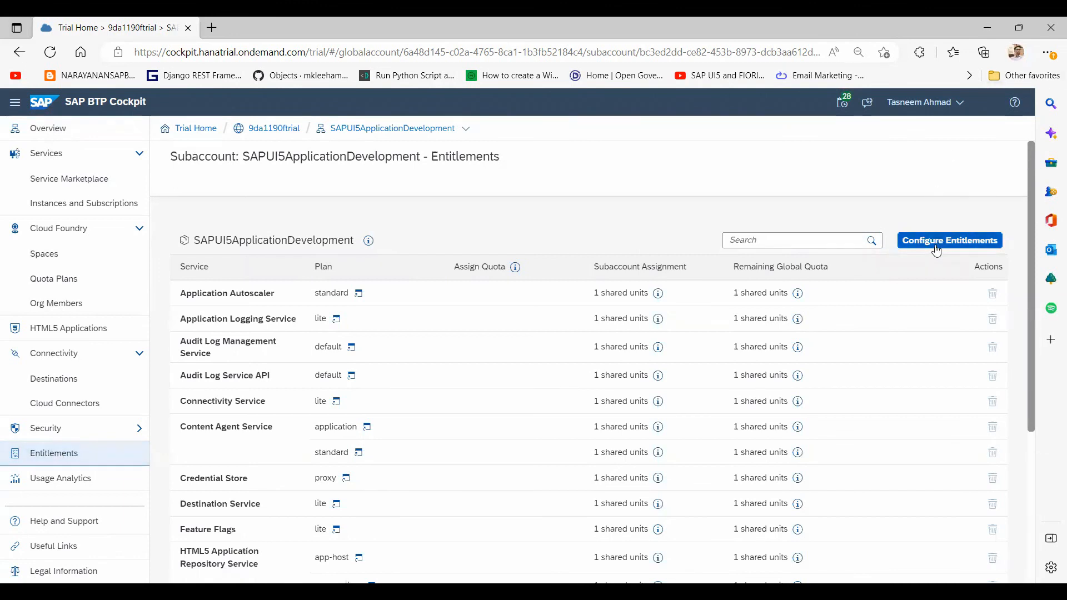
left_click(936, 251)
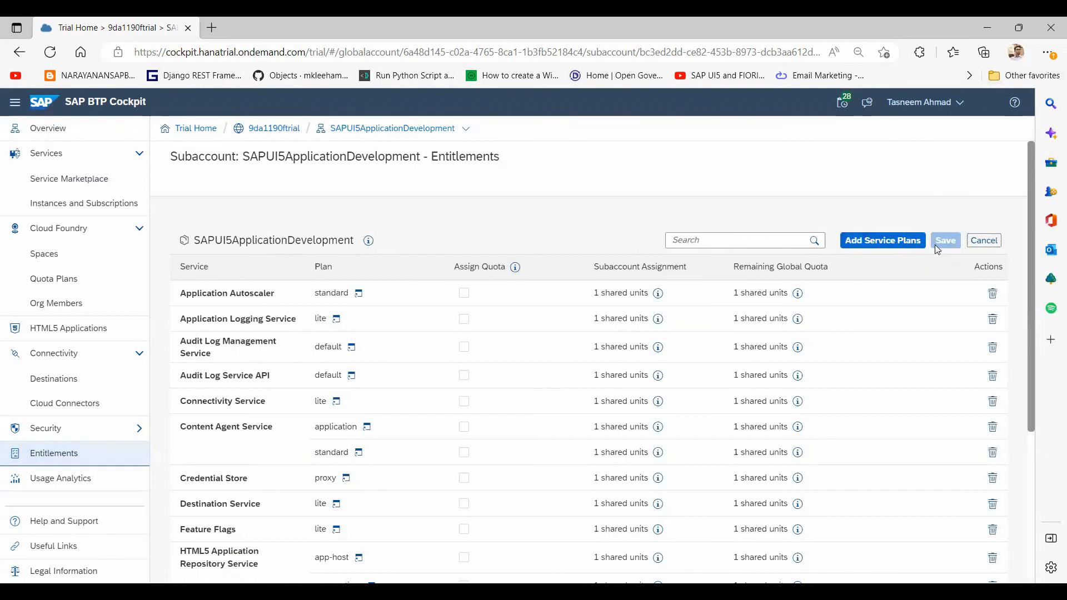
Step: Search 'bus' in Add Service Plans and add SAP Business Application Studio's trial plan
left_click(877, 241)
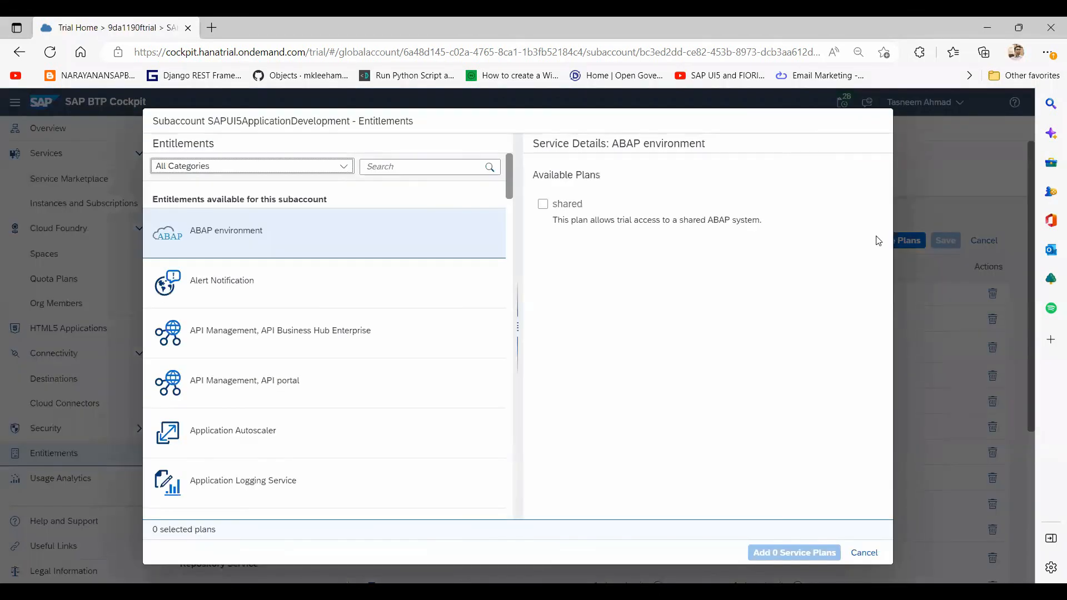
left_click(243, 166)
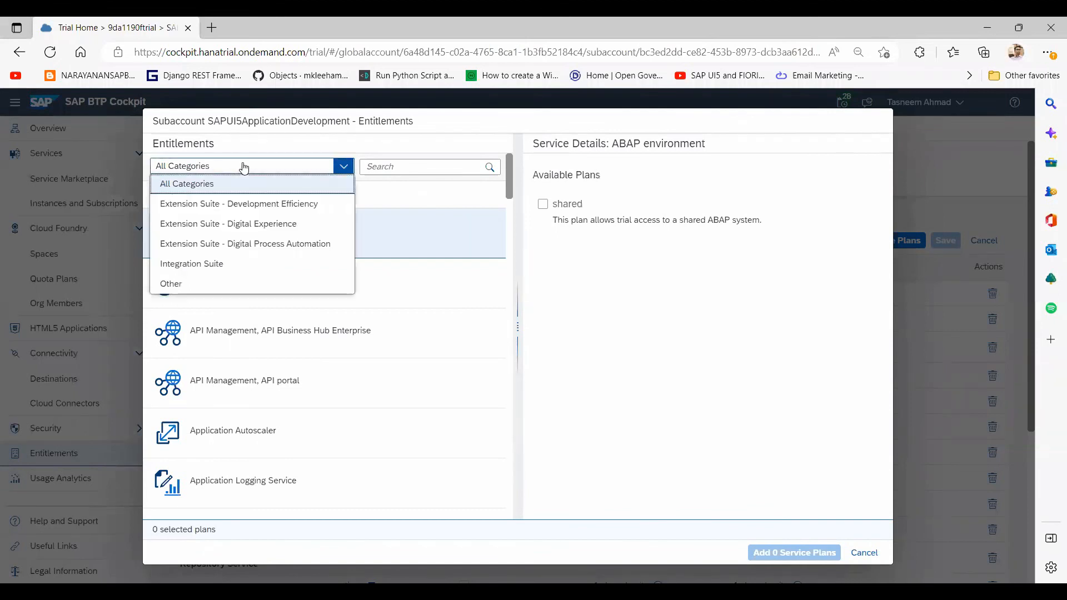
left_click(426, 165)
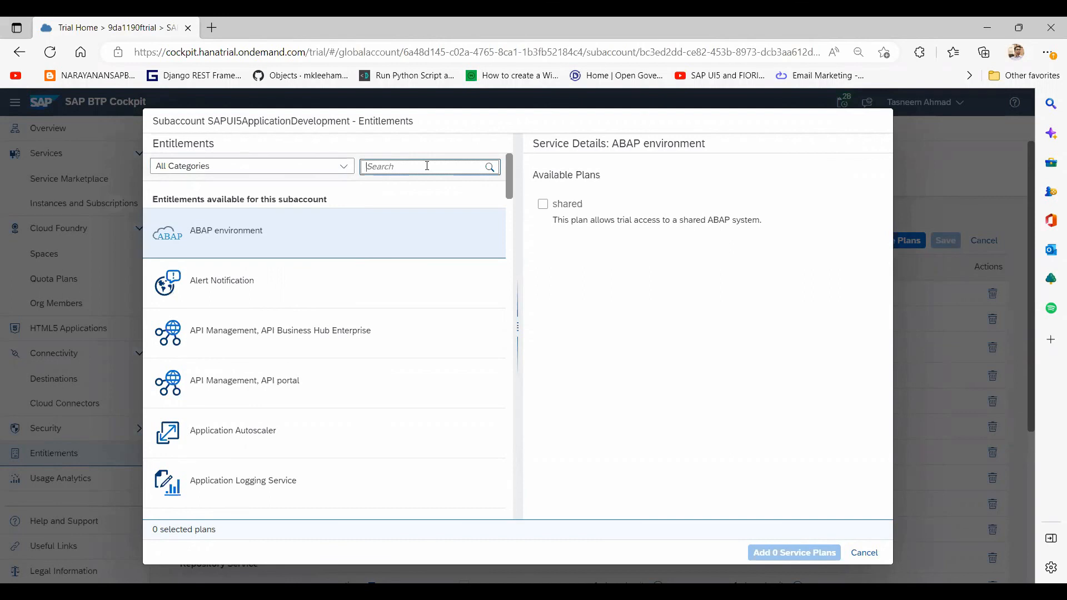
type("bus")
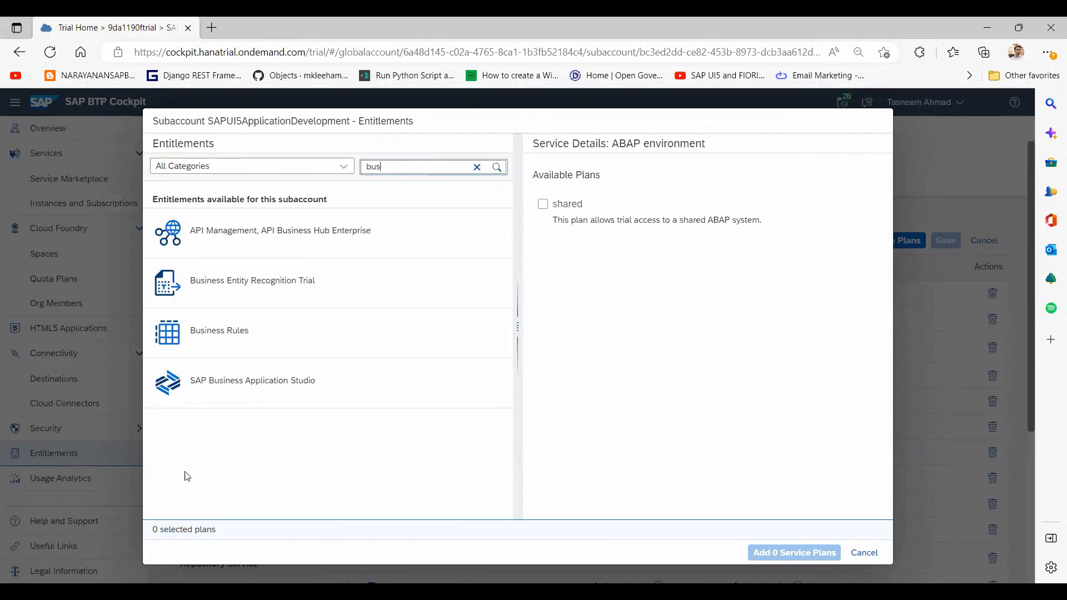
left_click(267, 391)
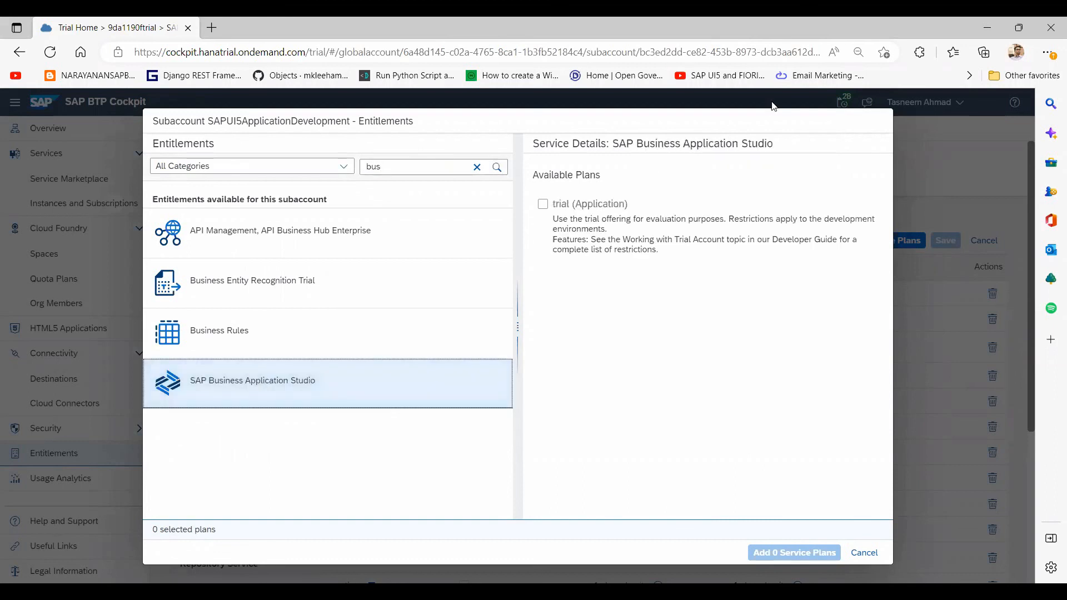
left_click(543, 205)
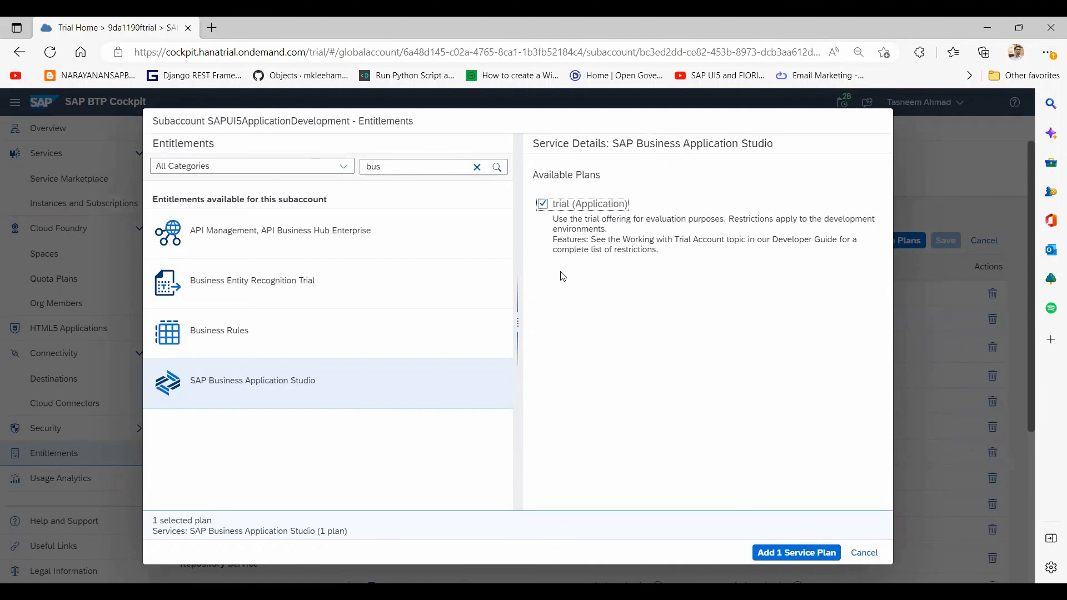
left_click(771, 560)
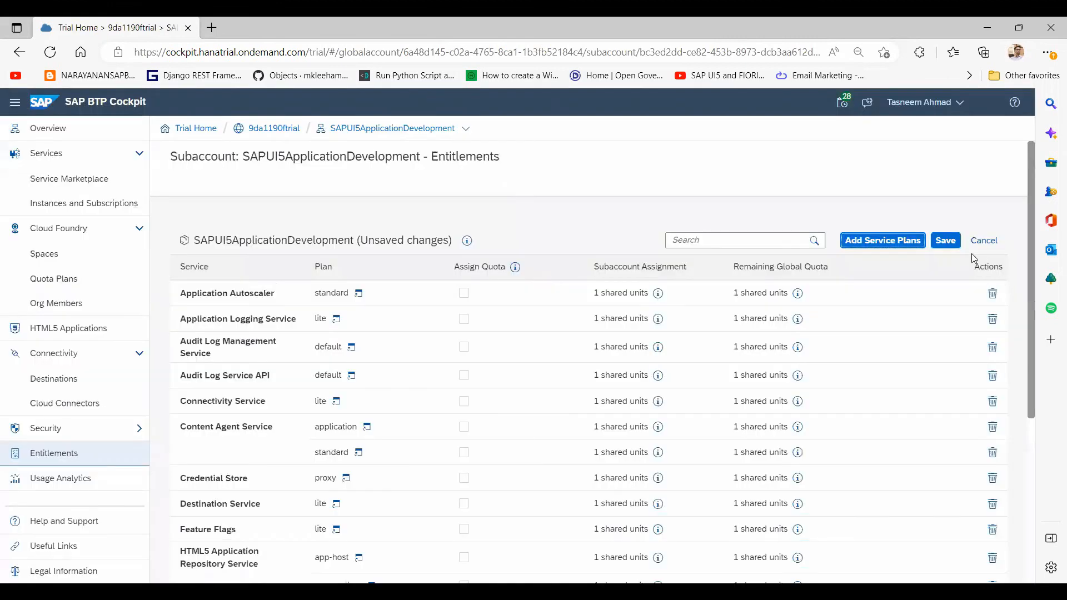
Step: Save the entitlements, committing the SAP Business Application Studio trial plan
left_click(946, 241)
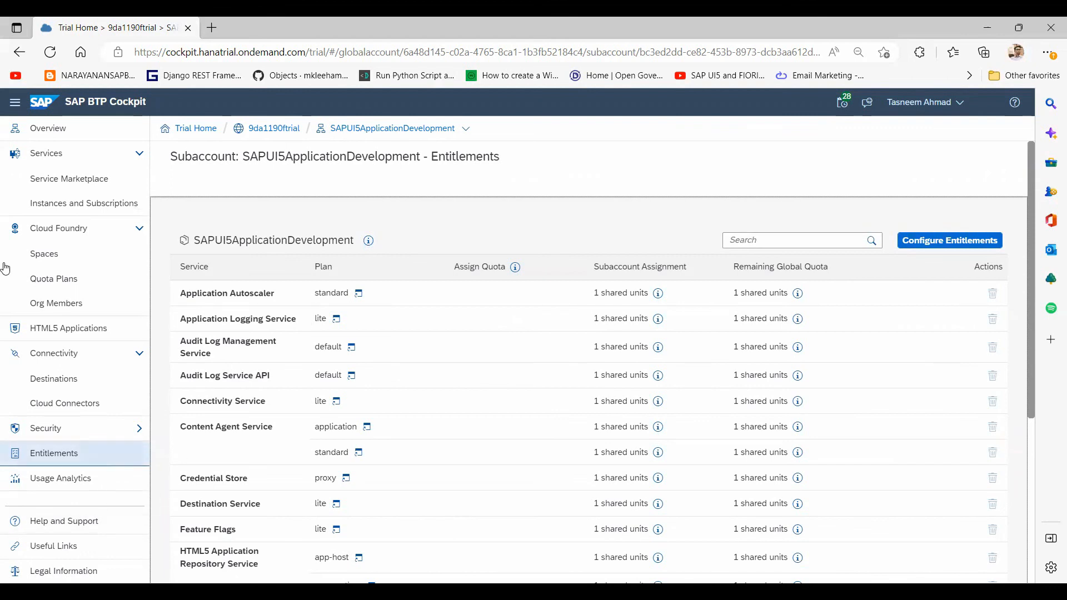
Step: In the Service Marketplace, search 'sap' and choose Create on SAP Business Application Studio's tile
left_click(58, 187)
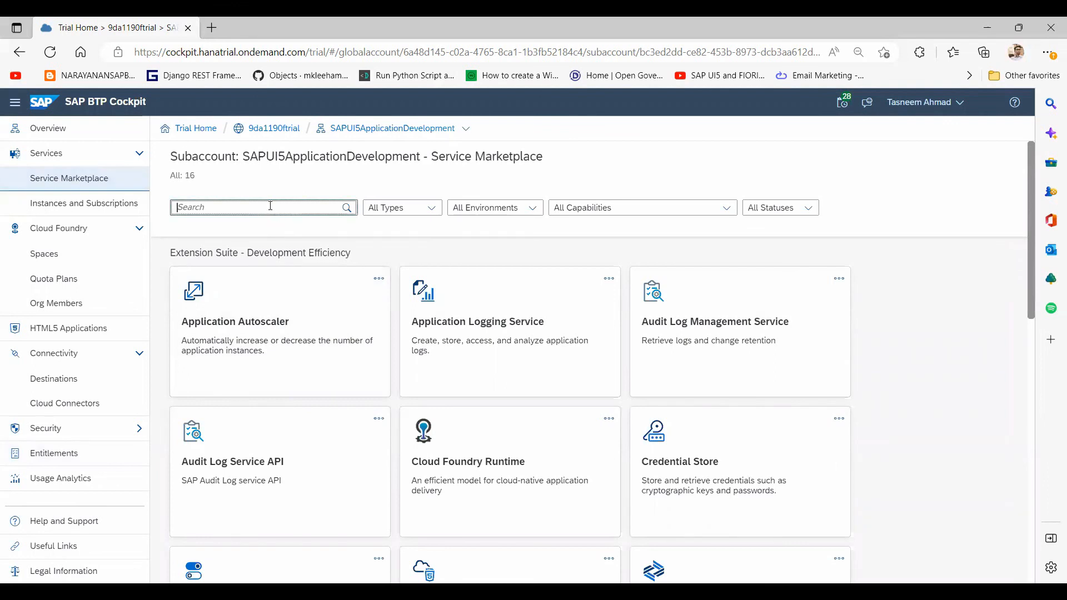
type("sap")
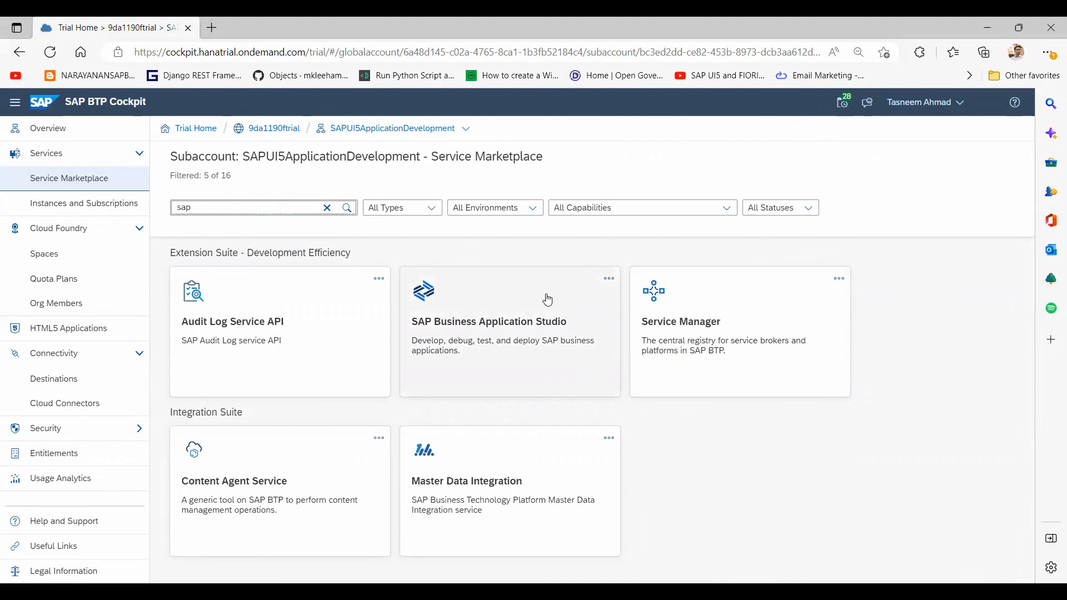
left_click(609, 280)
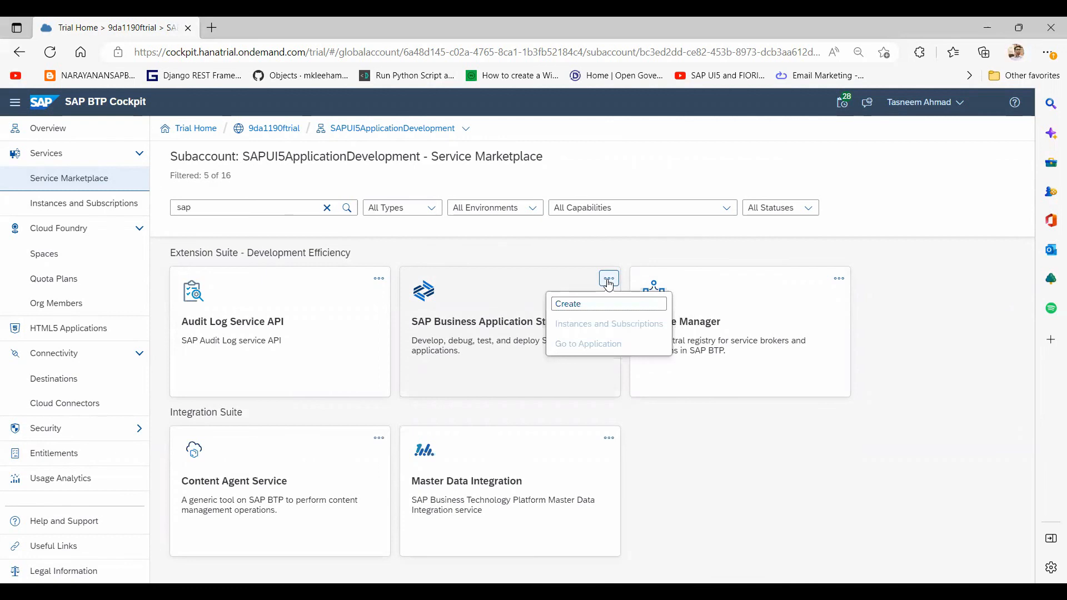
left_click(575, 311)
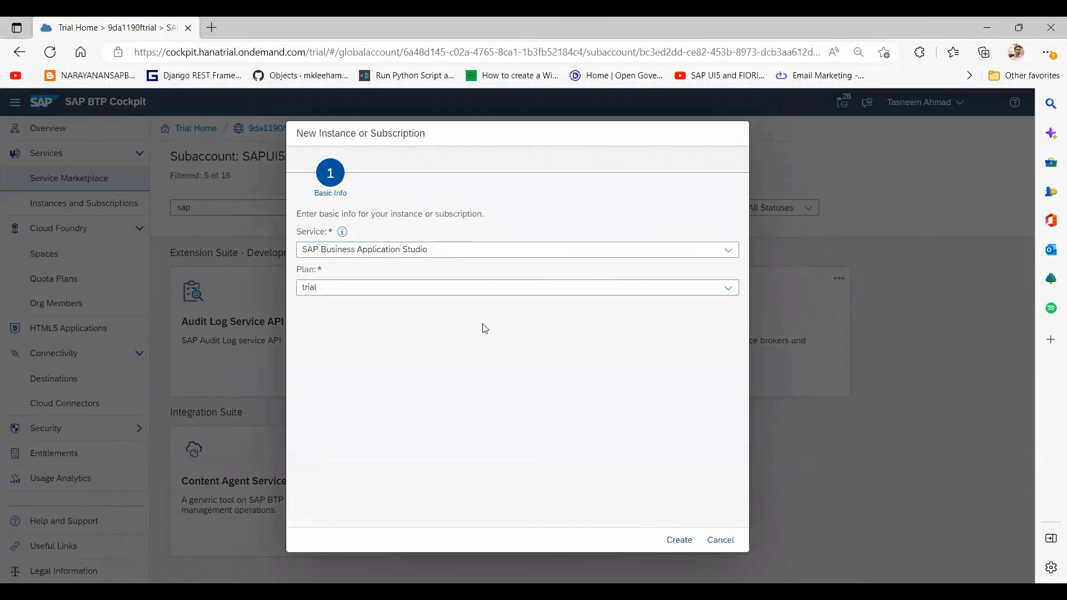
Step: Create the SAP Business Application Studio trial subscription and reload the page to confirm it's active
left_click(679, 541)
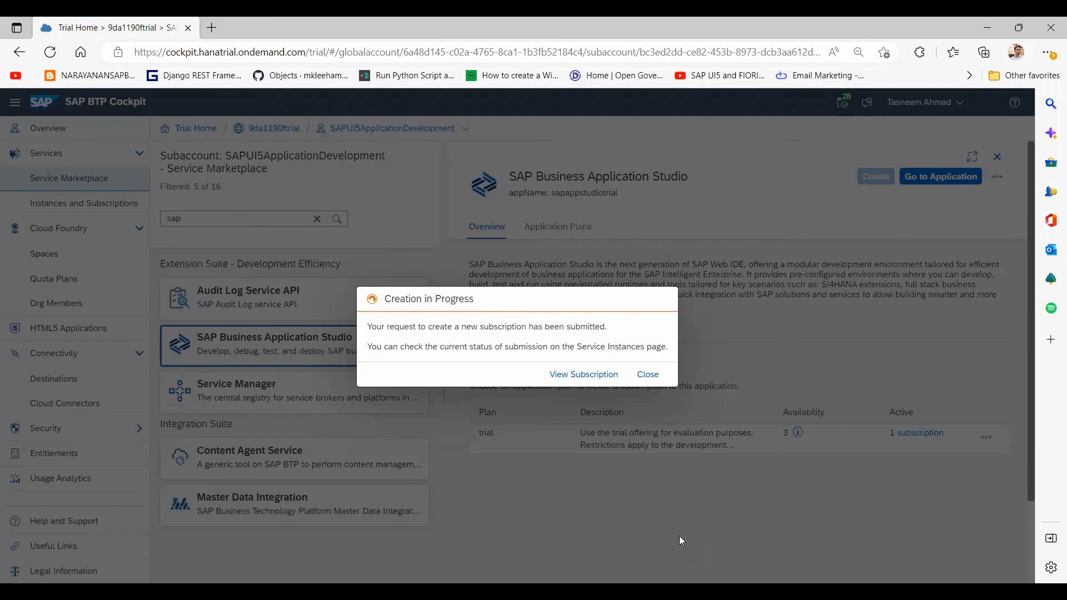
left_click(778, 51)
key("Return")
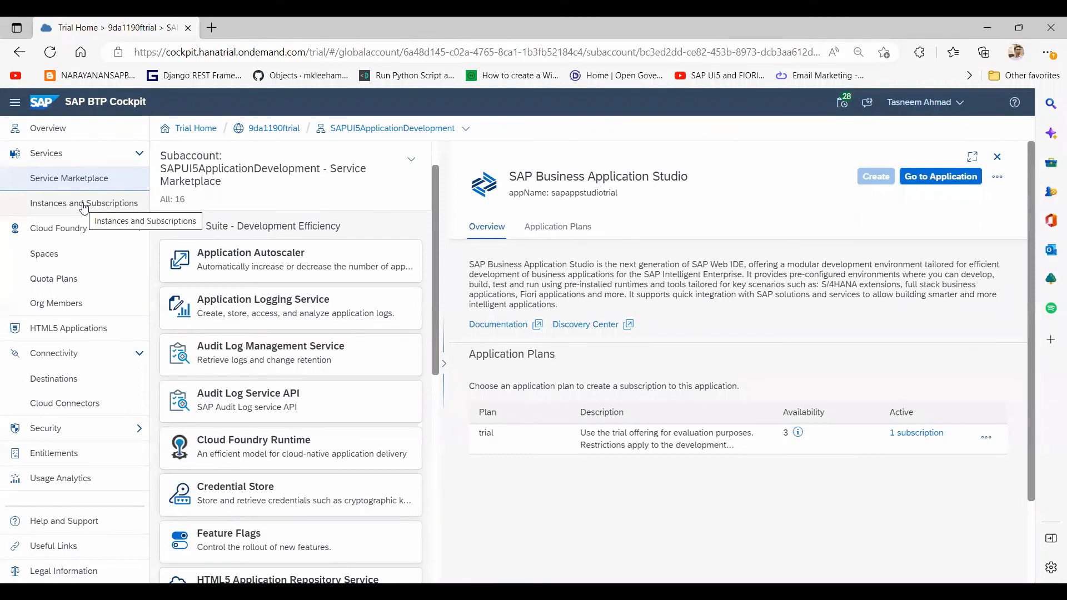
Step: Check Instances and Subscriptions, confirming SAP Business Application Studio's trial plan shows as Subscribed
left_click(84, 208)
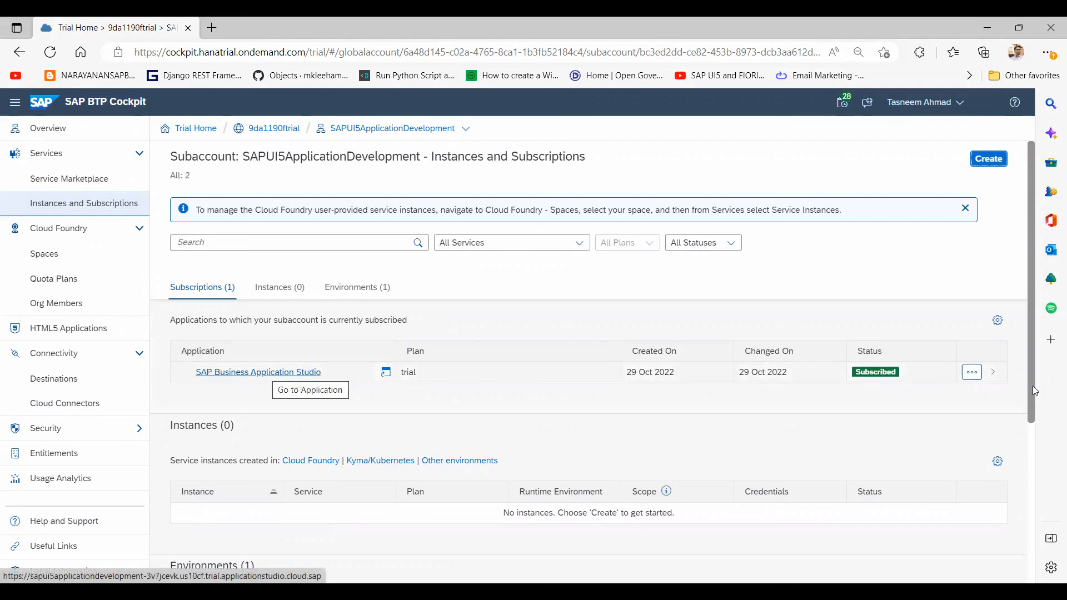
left_click(971, 373)
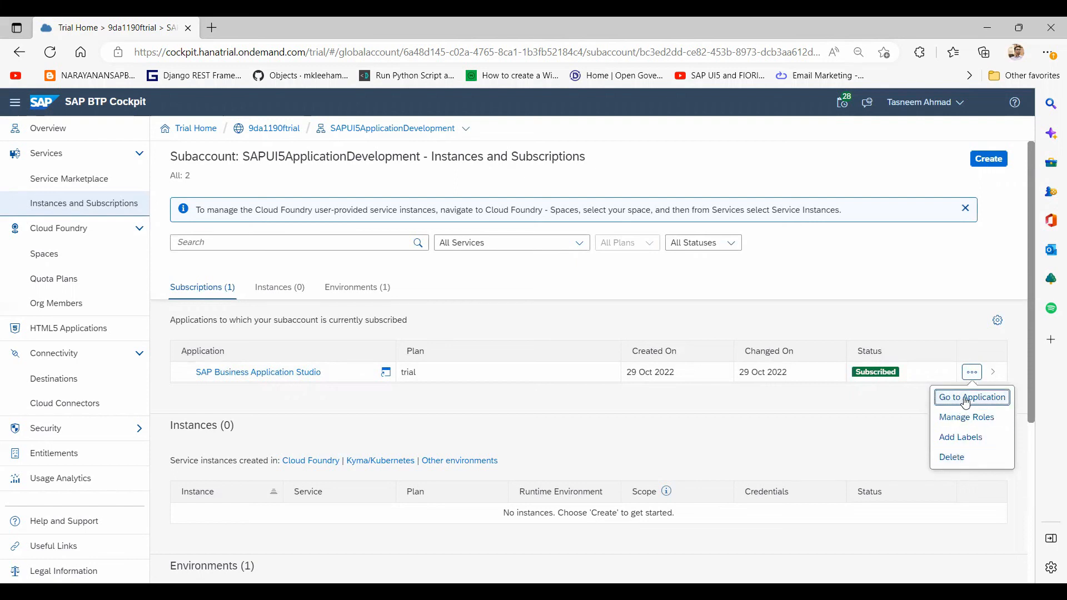
left_click(819, 303)
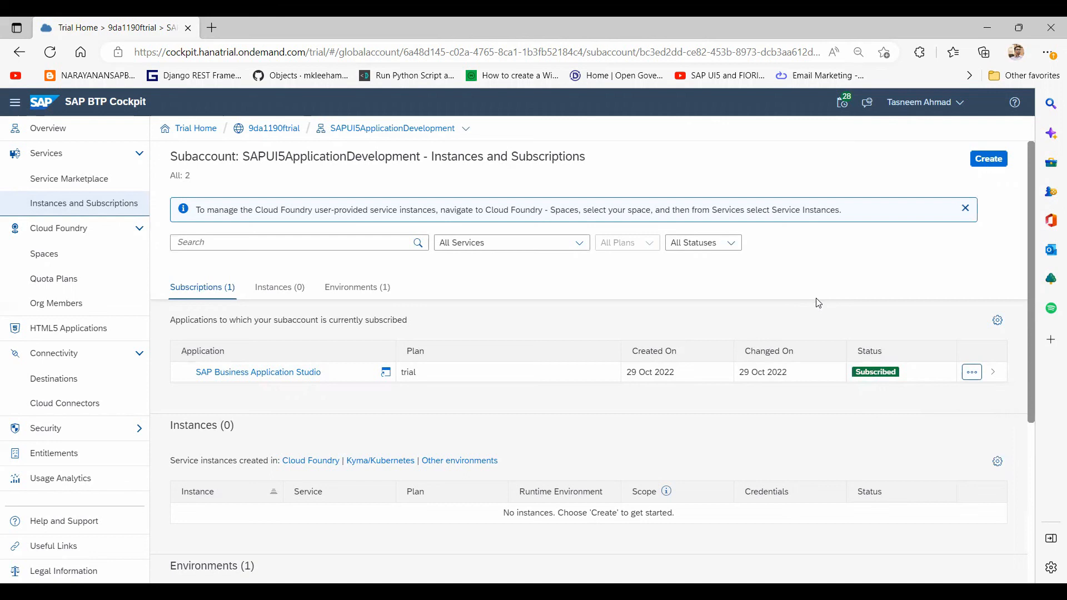
Step: Go to Cloud Foundry Spaces and open the empty UI5 Application Deployment space
left_click(61, 260)
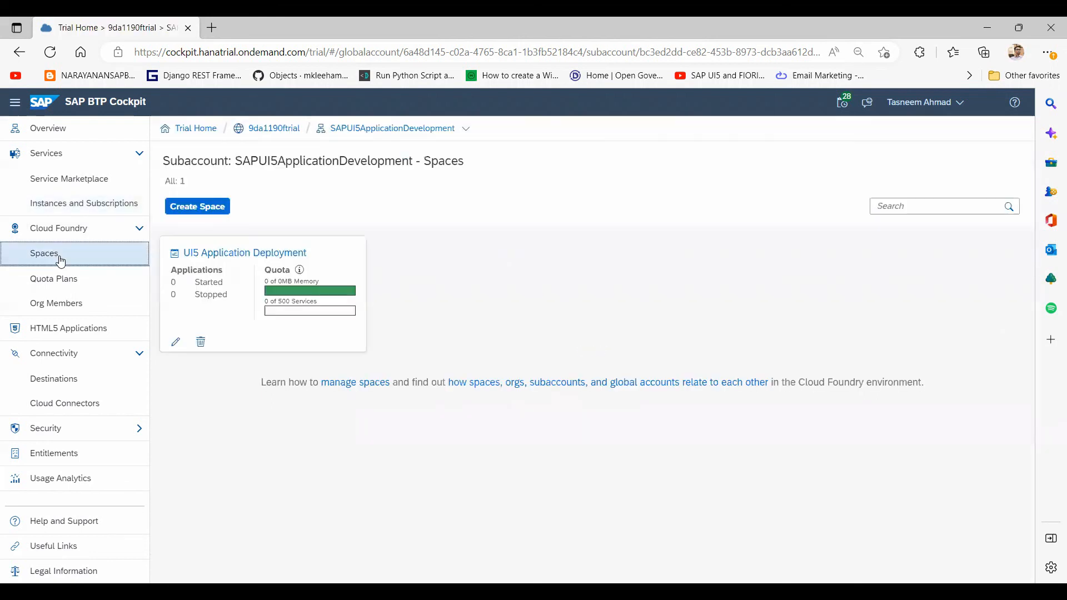
left_click(195, 259)
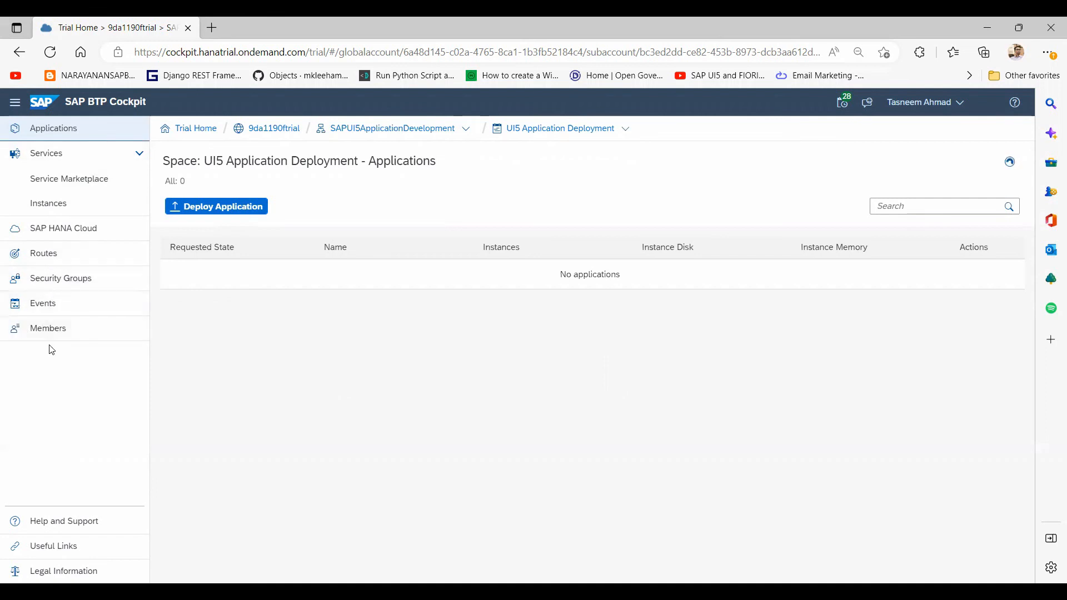
Step: Look through Destinations and Cloud Connectors, then launch SAP Business Application Studio from Instances and Subscriptions
left_click(19, 52)
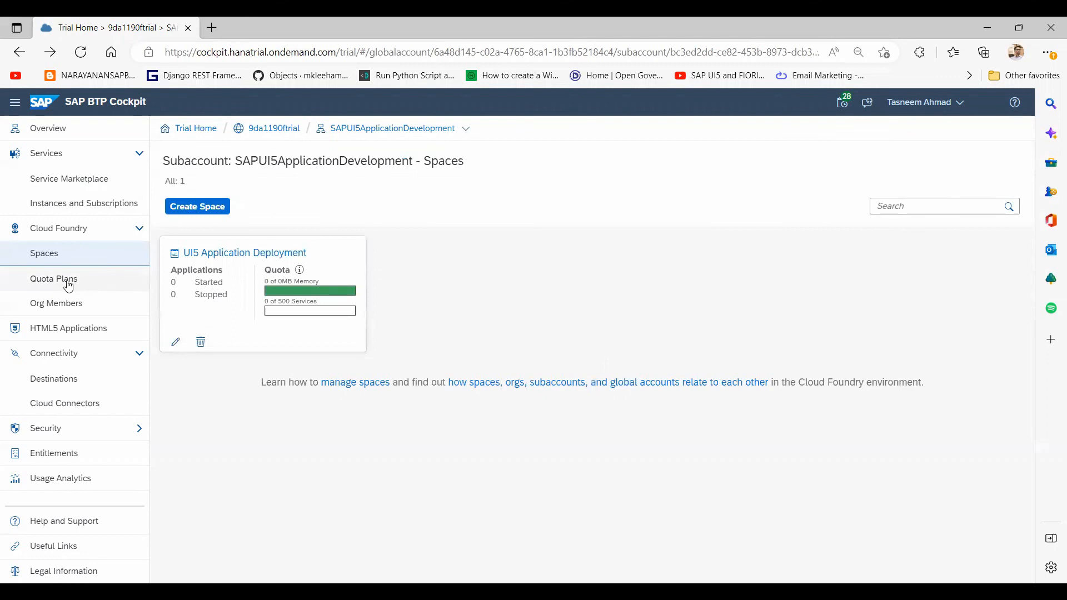
left_click(75, 384)
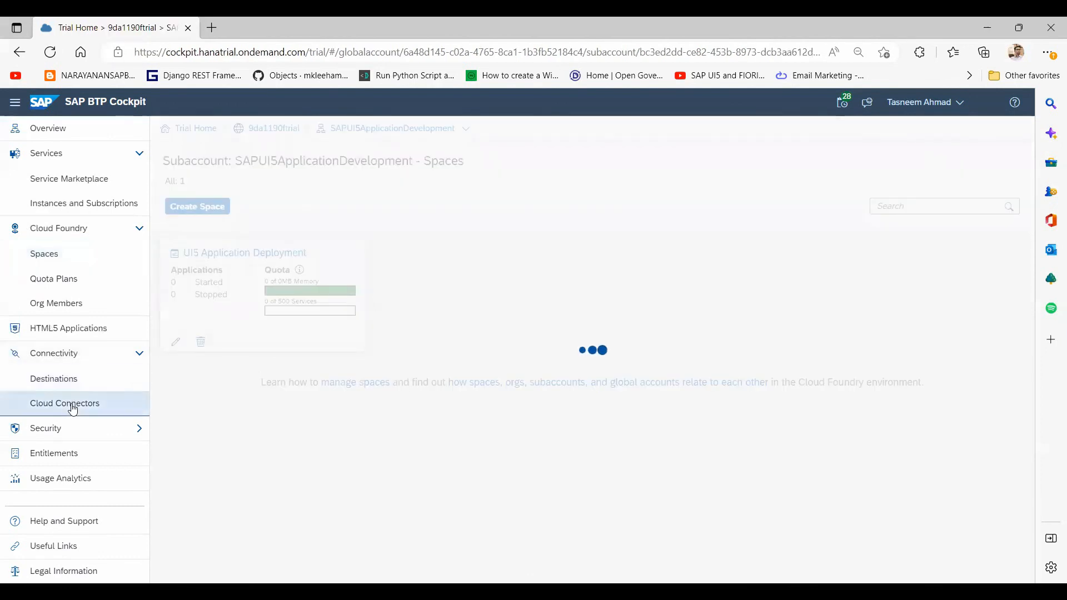
left_click(73, 409)
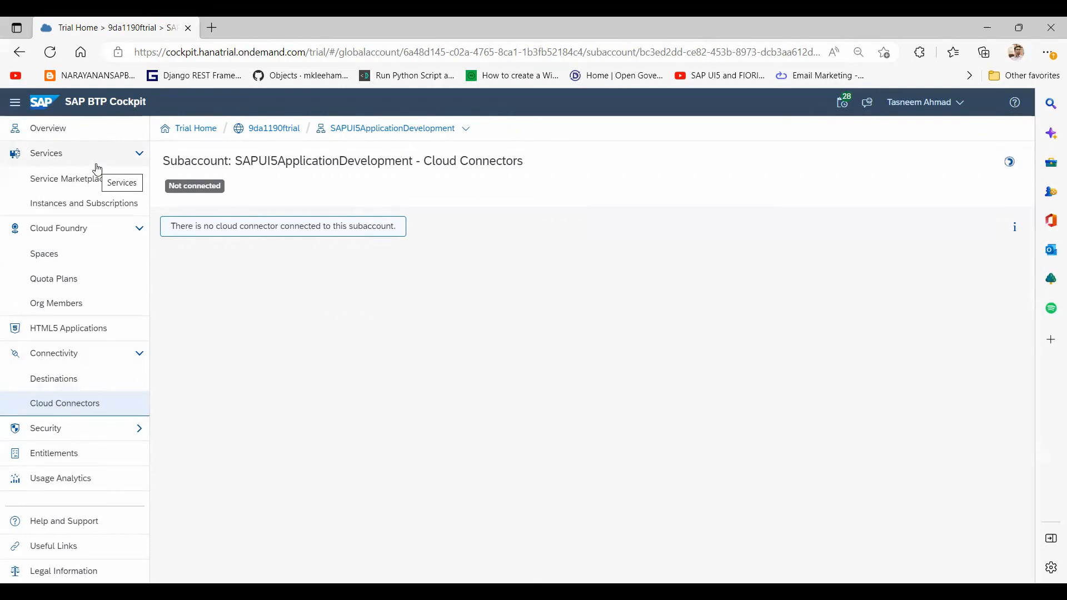
left_click(85, 208)
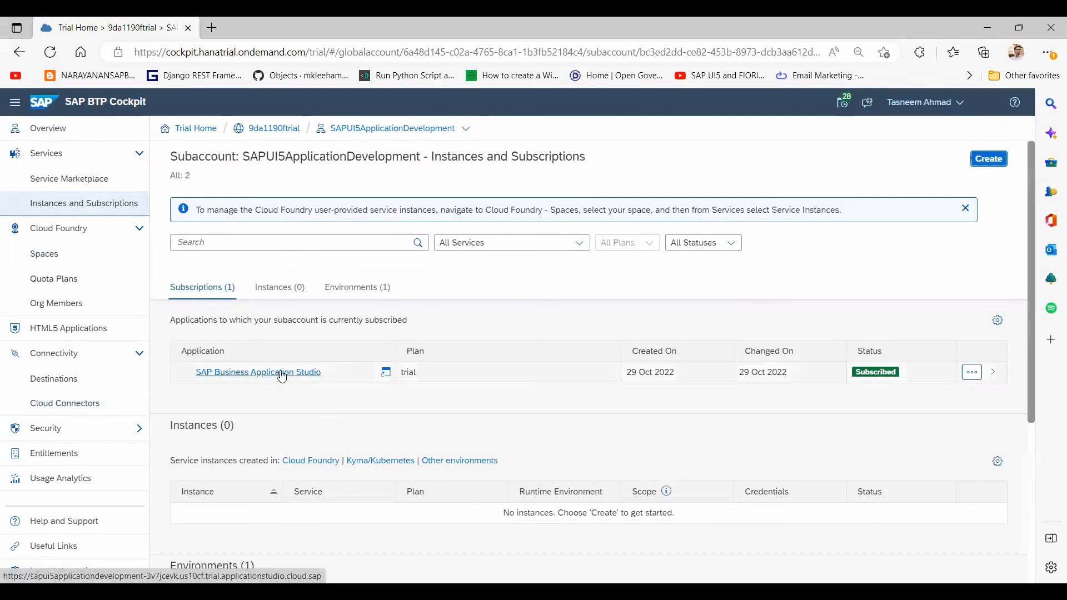
left_click(283, 375)
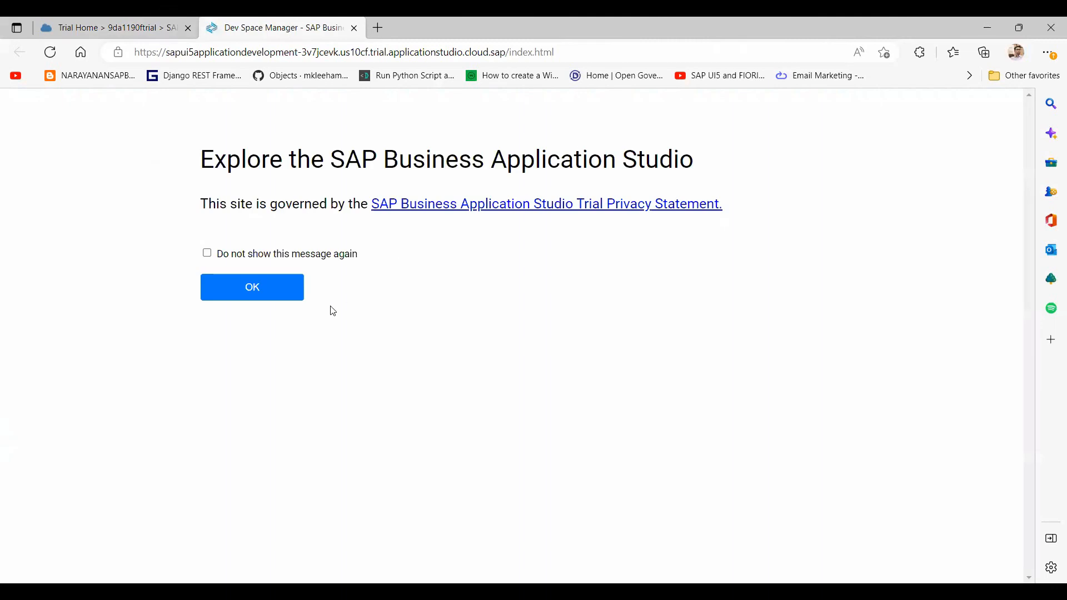
Step: Tick 'Do not show this message again' and accept the trial privacy notice
left_click(208, 256)
left_click(210, 296)
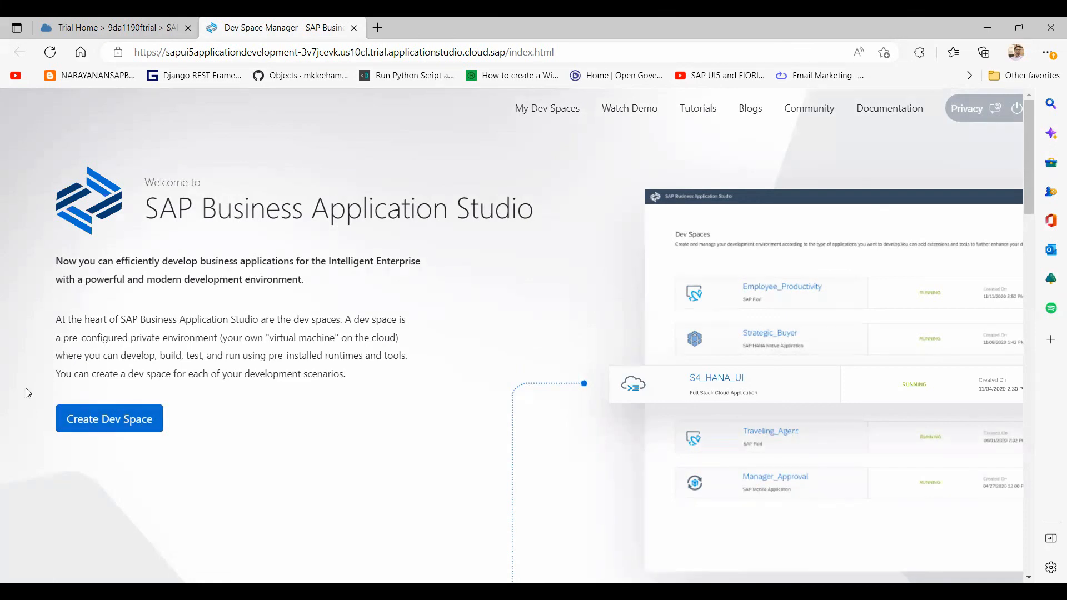
Step: Begin a new dev space named 'UI5 Application Development', then delete its spaces to get UI5ApplicationDevelopment
left_click(83, 426)
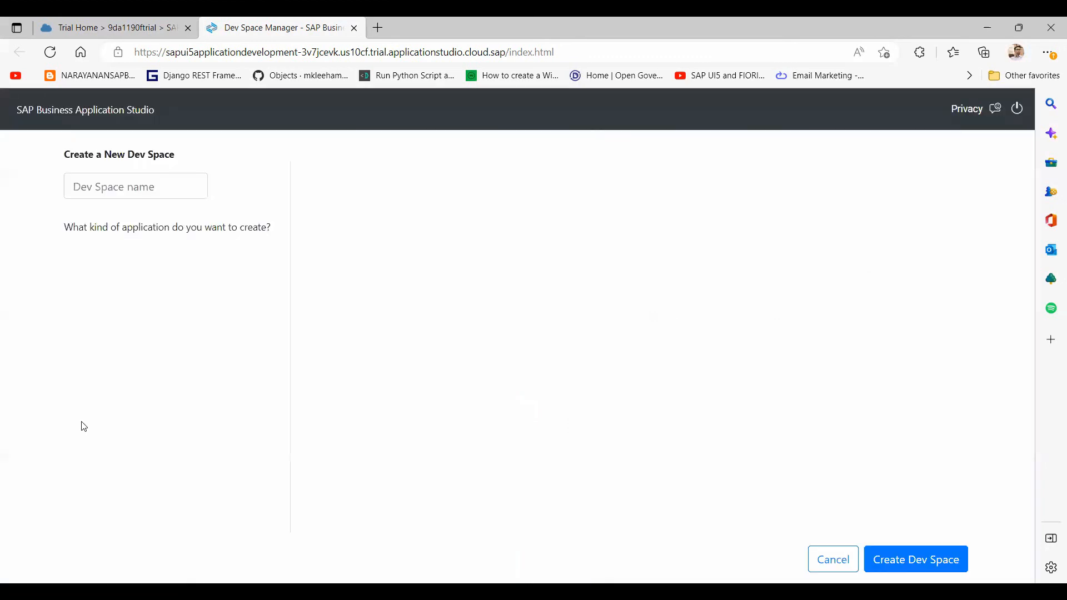
left_click(137, 190)
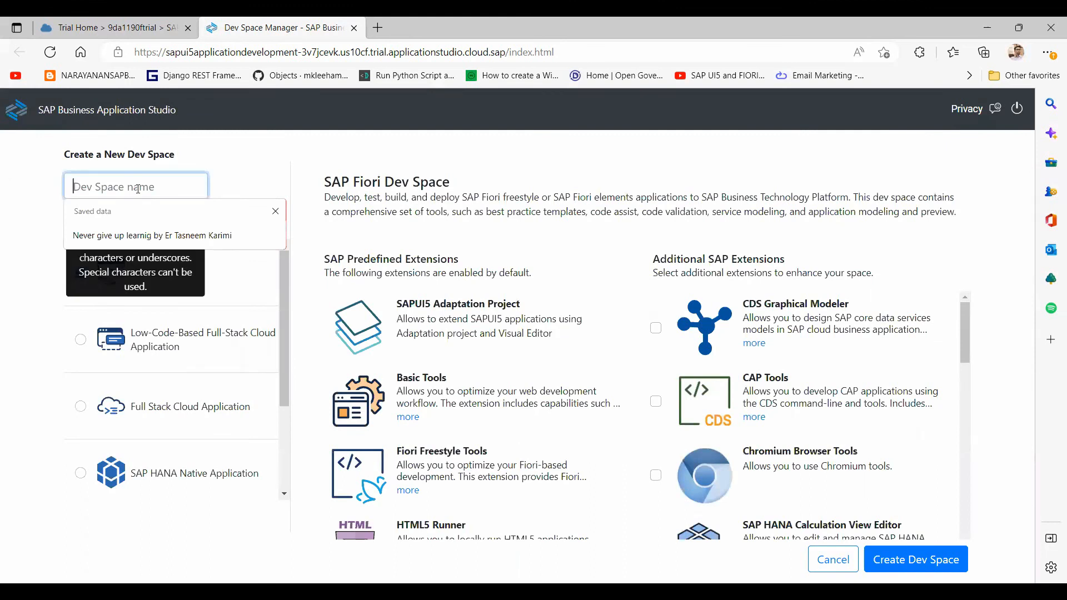
type("UI")
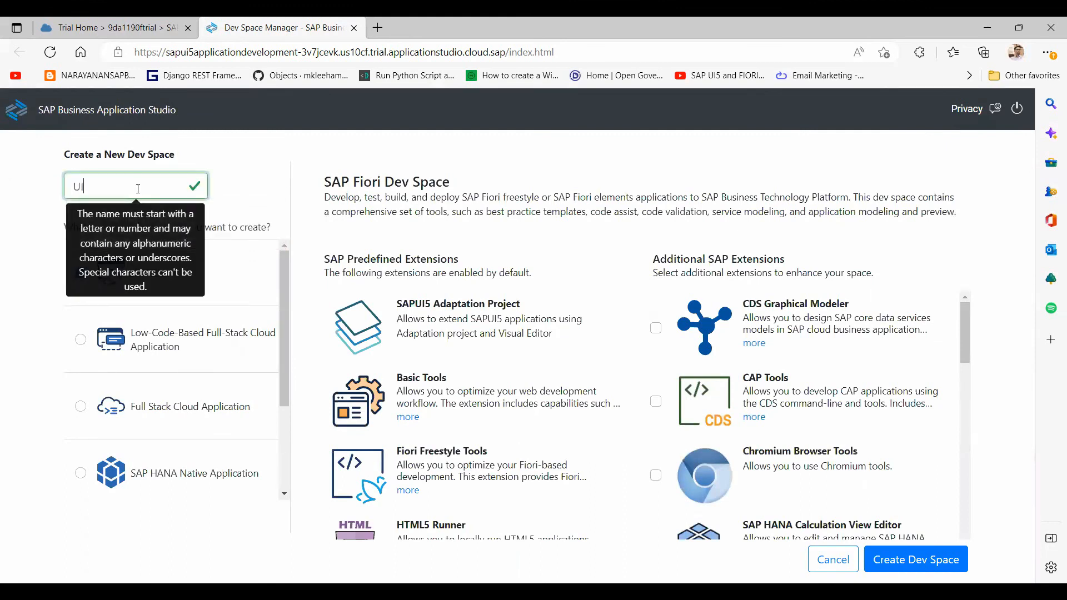
type("5 Applica")
type("tion De")
type("velopm")
type("ent")
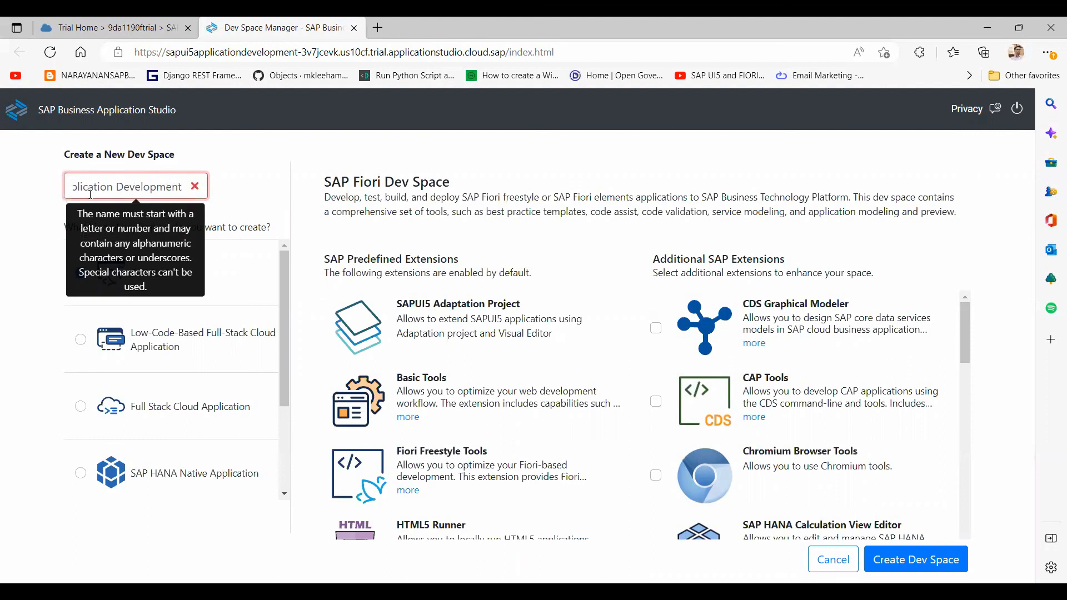
key("Left")
key("Left")
key("Left")
key("Left")
key("Left")
key("Left")
key("Left")
key("Left")
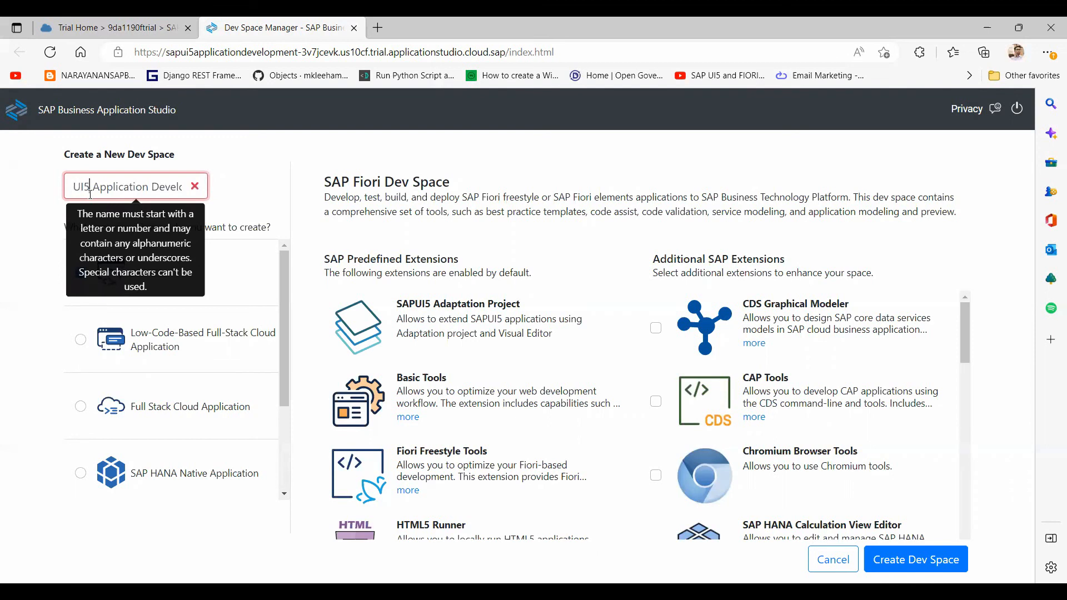
key("Delete")
left_click(148, 186)
key("BackSpace")
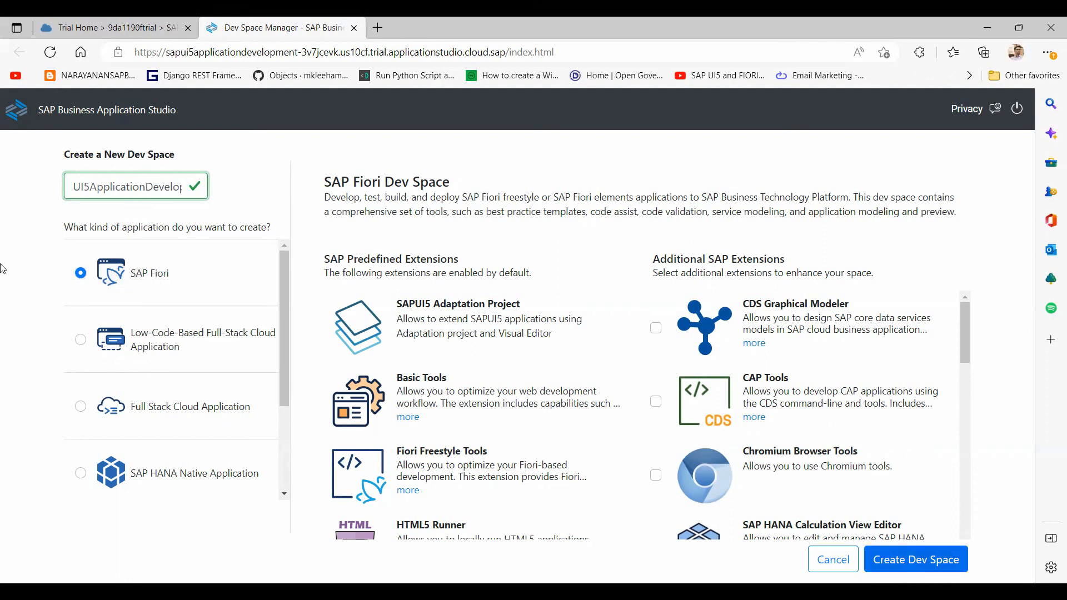
Step: Preview the Low-Code, SAP HANA Native and Basic types, then pick Full Stack Cloud Application
left_click(161, 353)
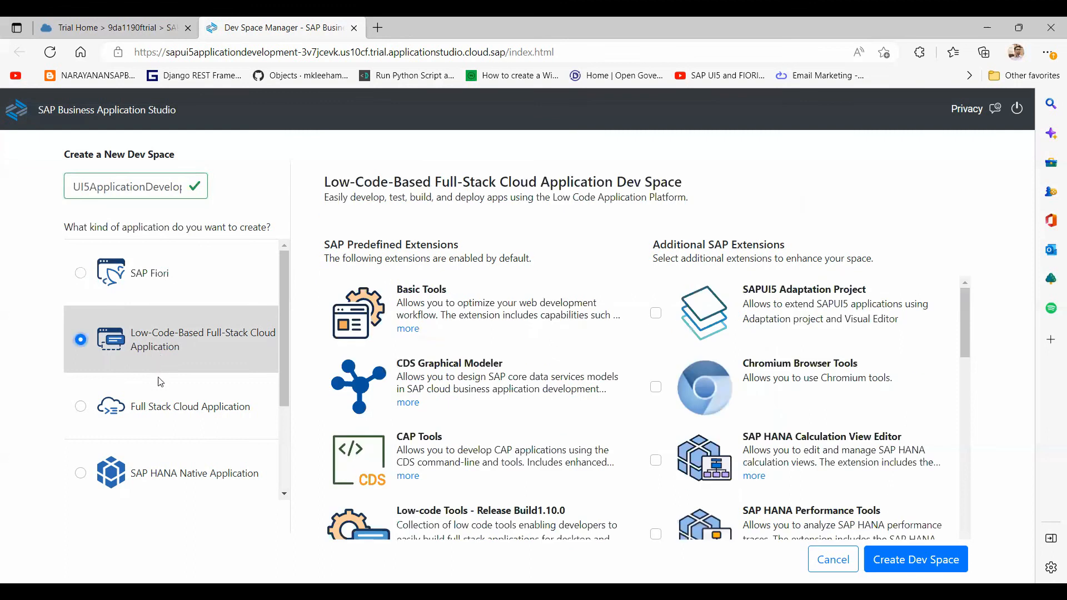
left_click(160, 414)
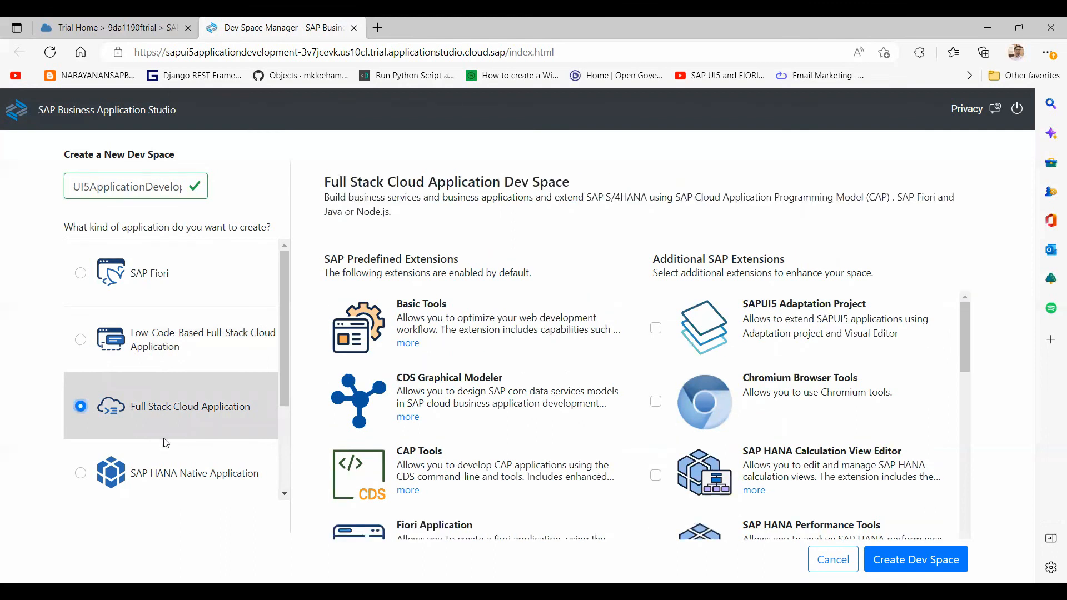
scroll(280, 461, "down", 3)
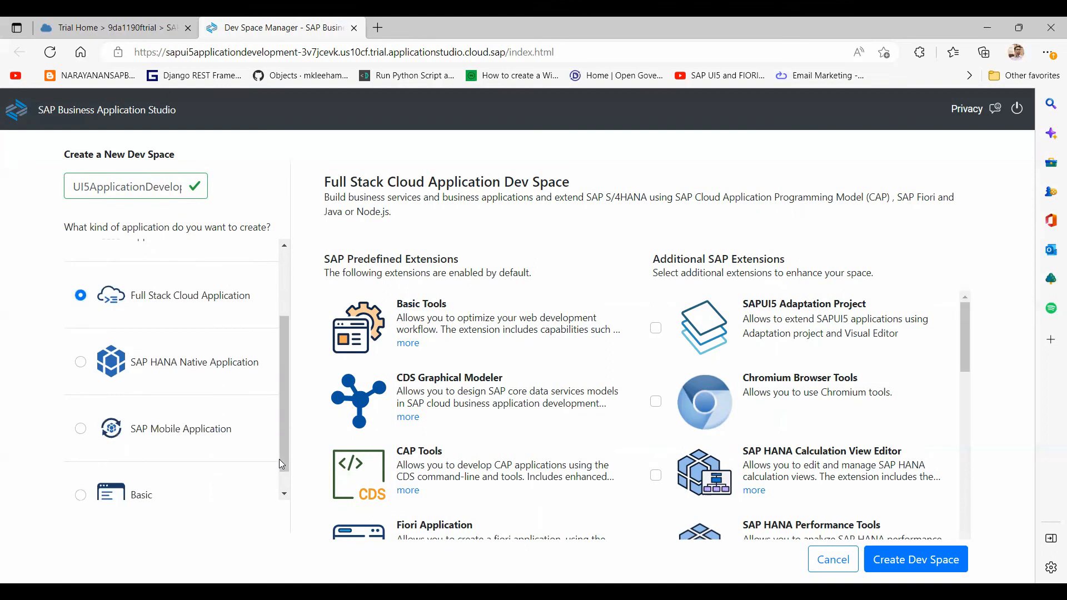
left_click(231, 340)
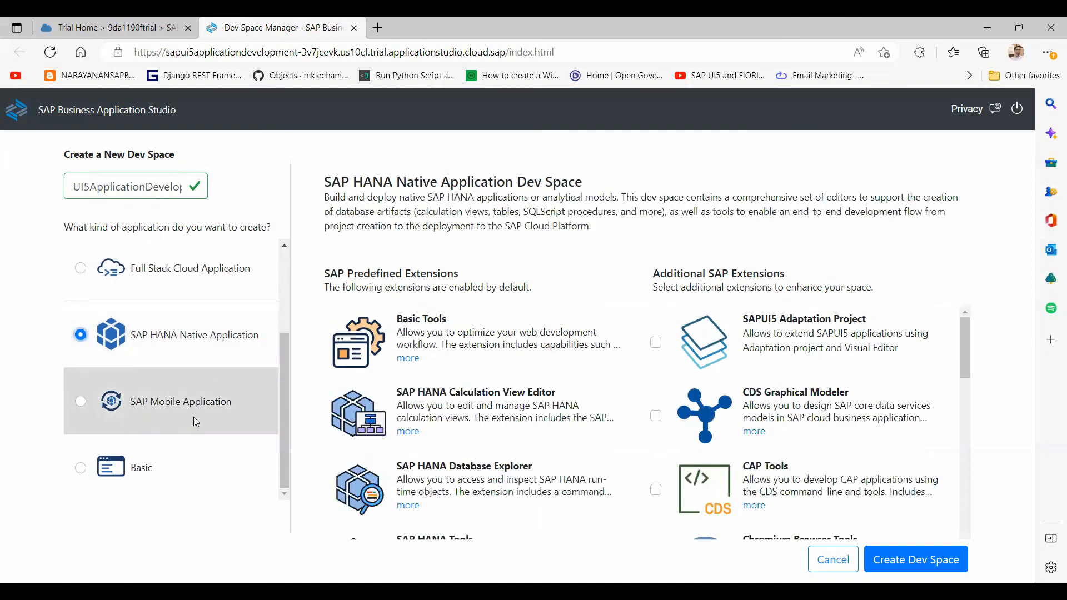
left_click(165, 472)
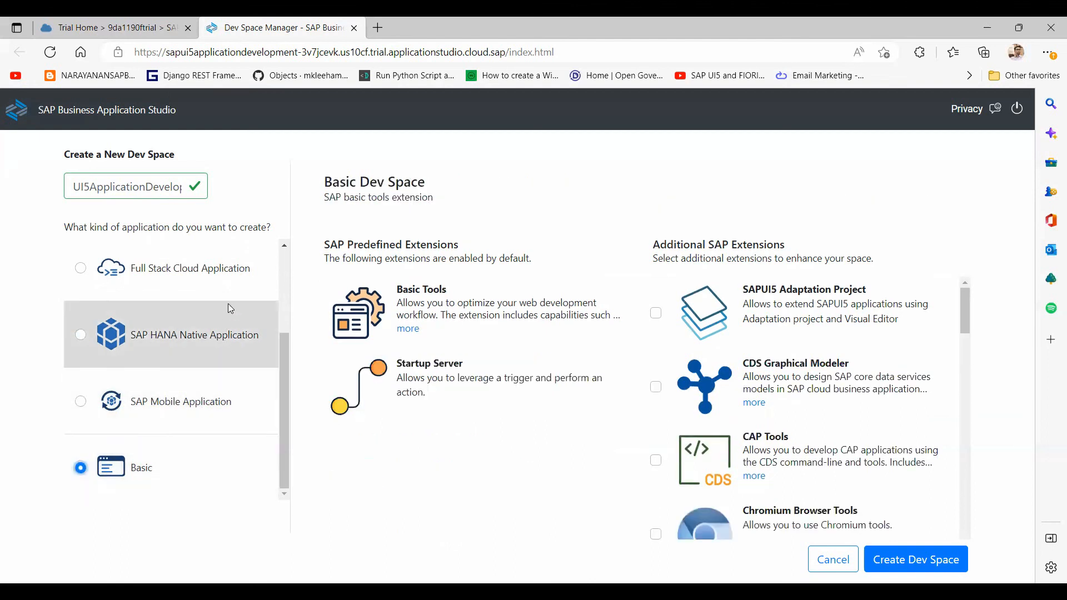
left_click(211, 276)
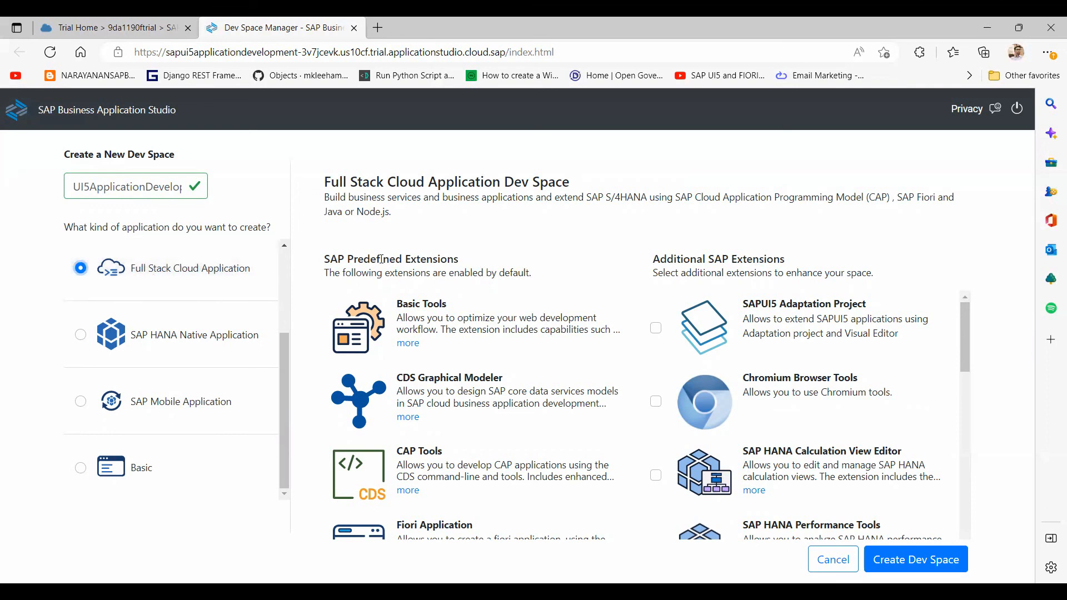
Step: Tick SAPUI5 Adaptation Project, Launchpad Module and SAP Business Application Studio Extension Development, then create the space
left_click_drag(965, 333, 958, 313)
scroll(975, 441, "down", 5)
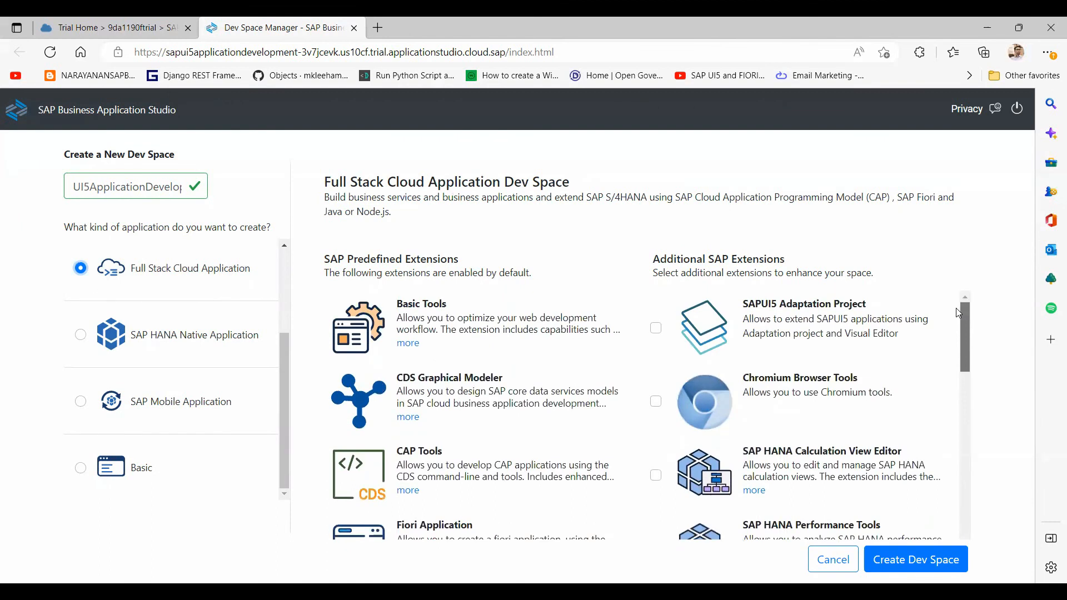
left_click(656, 332)
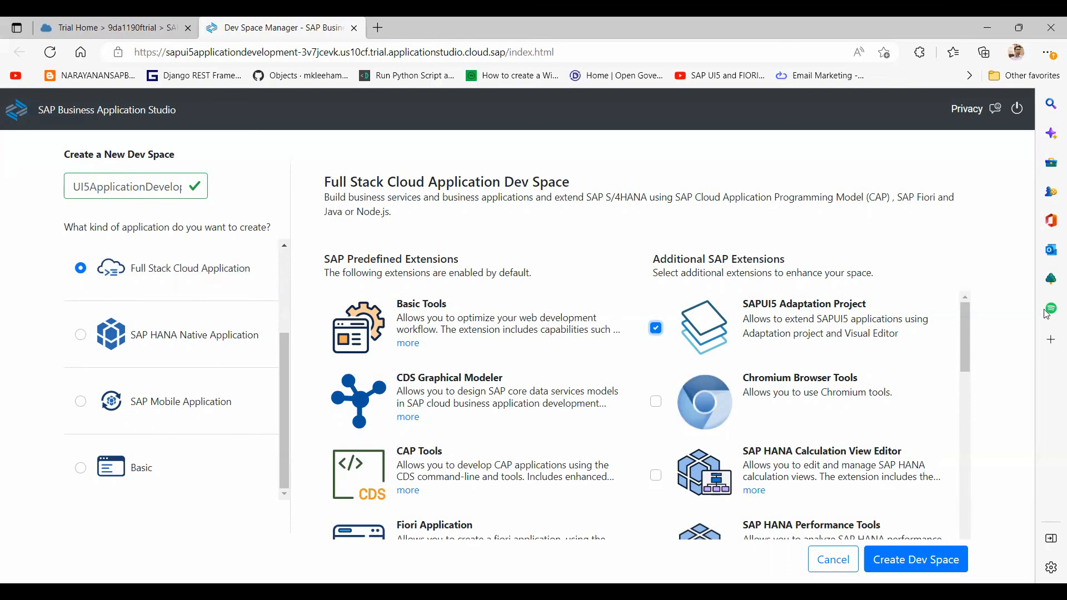
left_click_drag(958, 338, 963, 471)
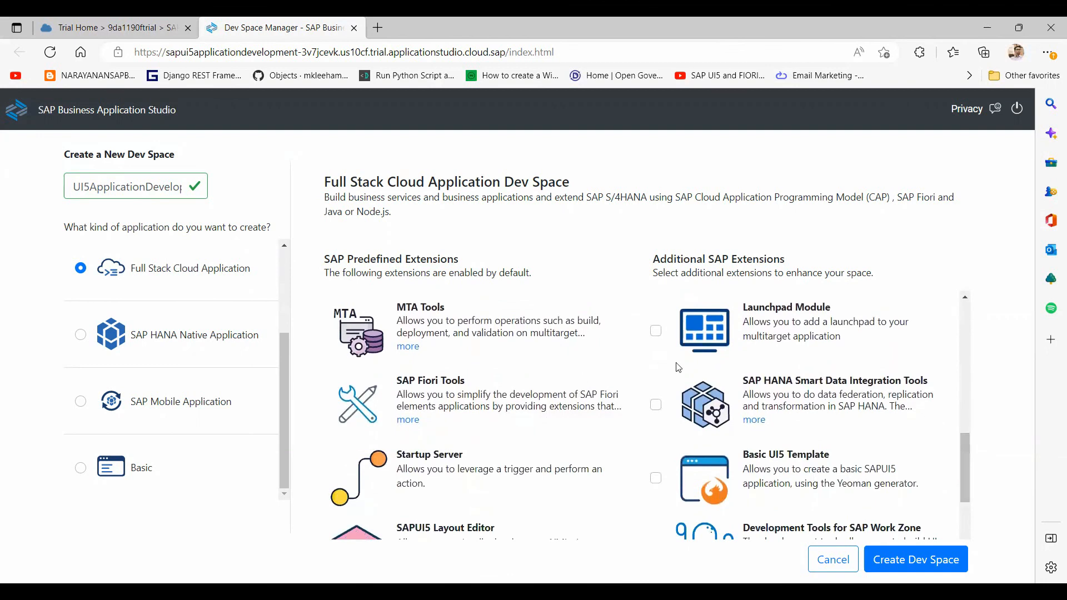
left_click(658, 334)
left_click_drag(962, 466, 969, 523)
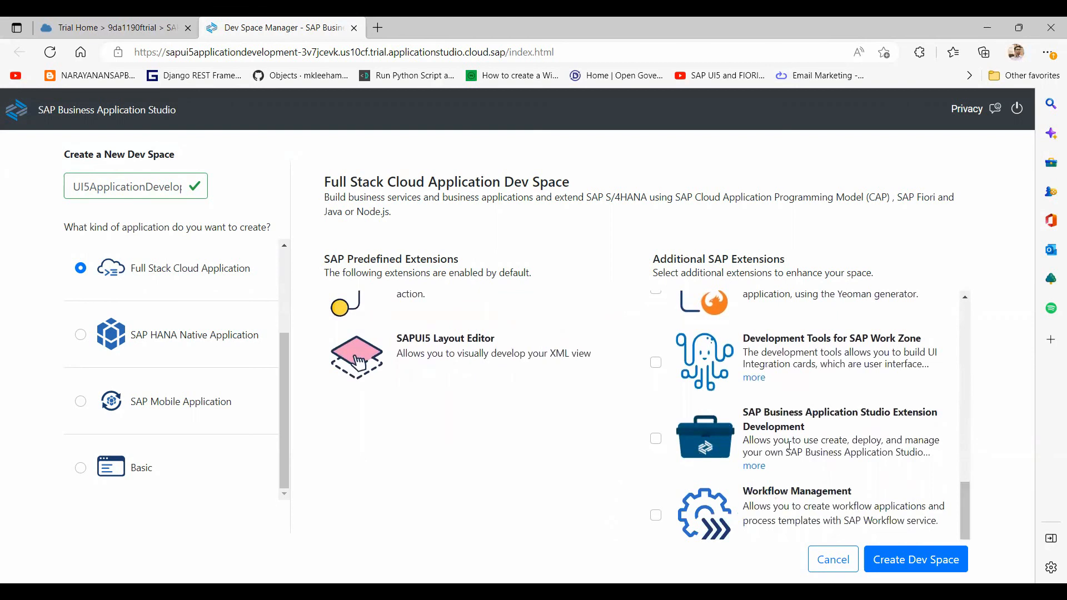
left_click(655, 439)
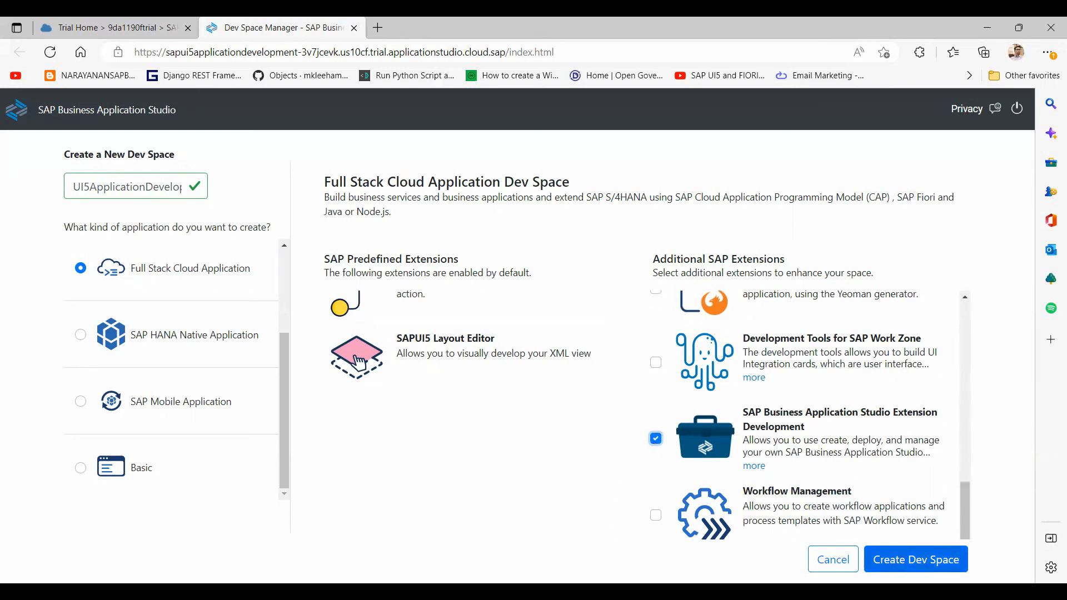
left_click(916, 560)
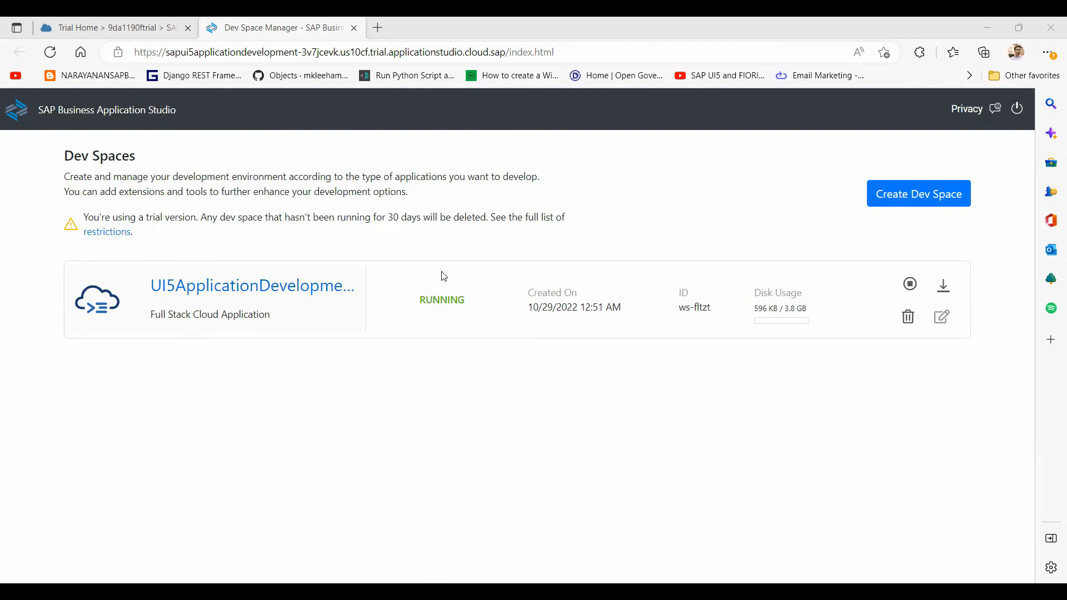
Step: Open the RUNNING UI5ApplicationDevelopment dev space from the Dev Spaces list
left_click(240, 294)
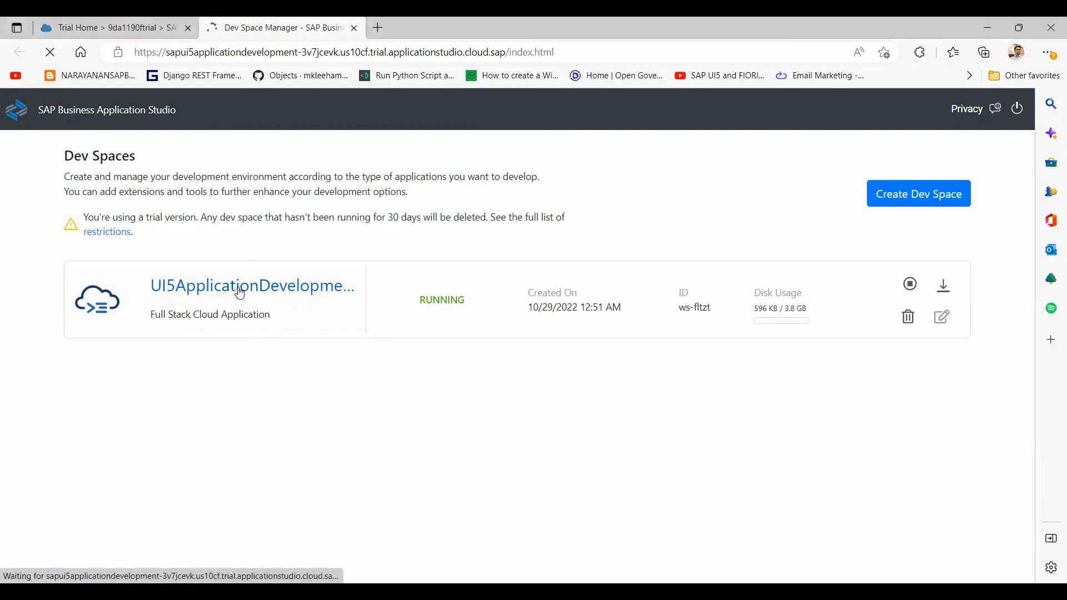